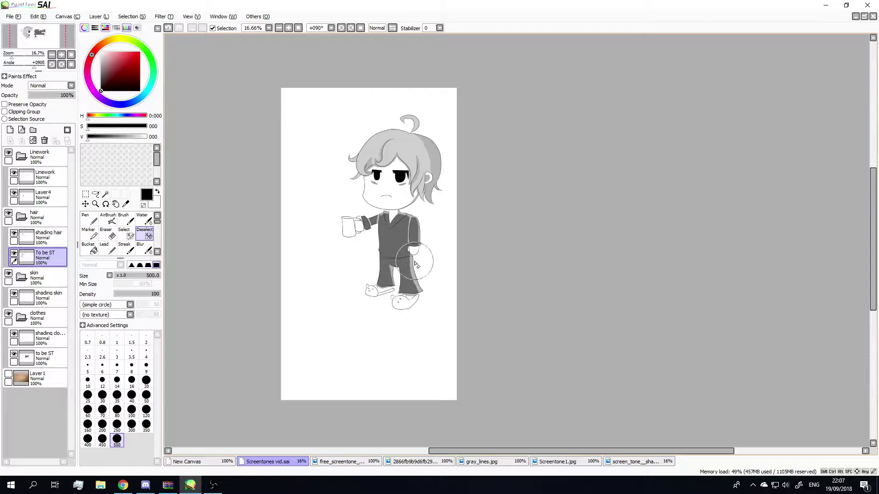
scroll(415, 264, down, 1)
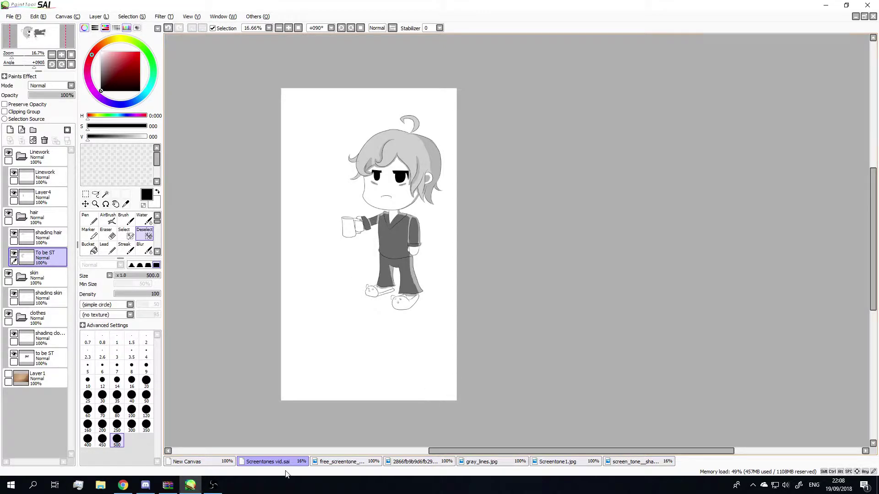
Browse the open screentone images, from the bokeh to the grid tone, then return to the chibi.
click(357, 461)
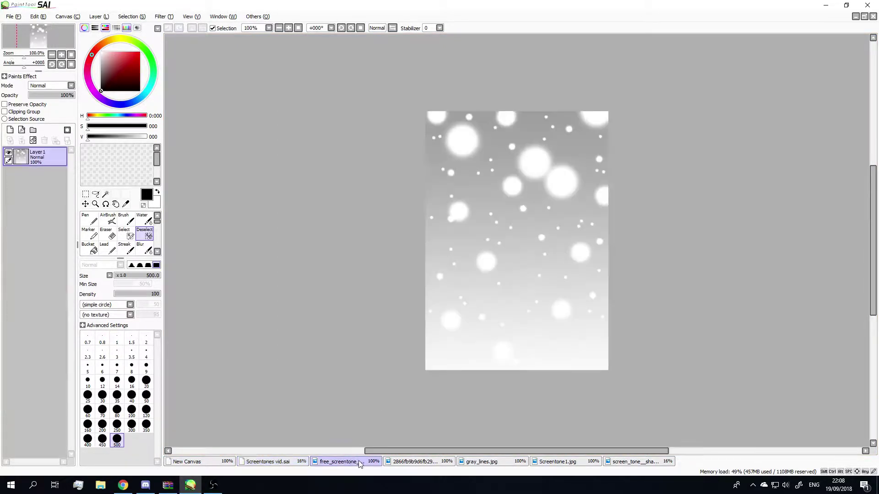
click(435, 464)
click(482, 462)
click(547, 463)
click(626, 463)
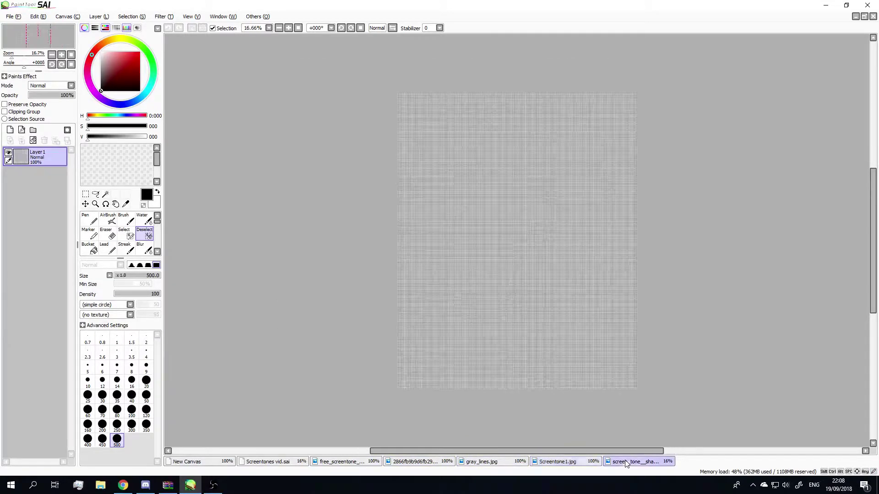
click(266, 463)
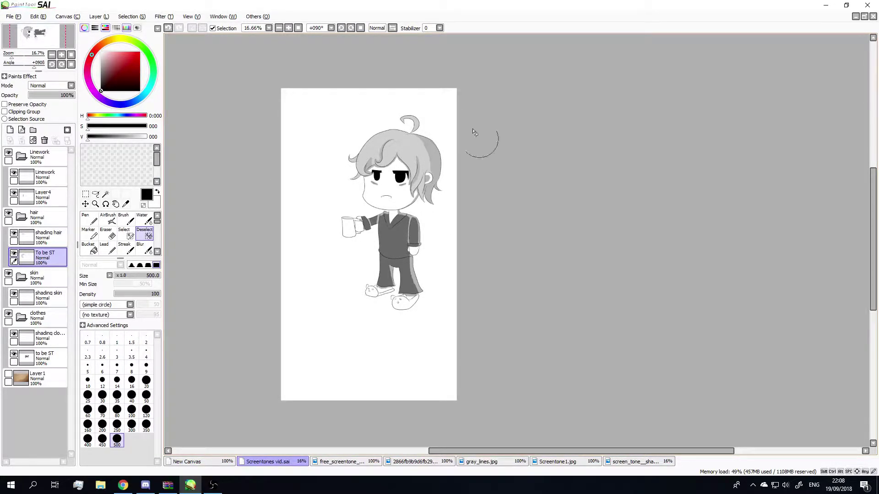
scroll(388, 178, down, 1)
scroll(368, 159, up, 2)
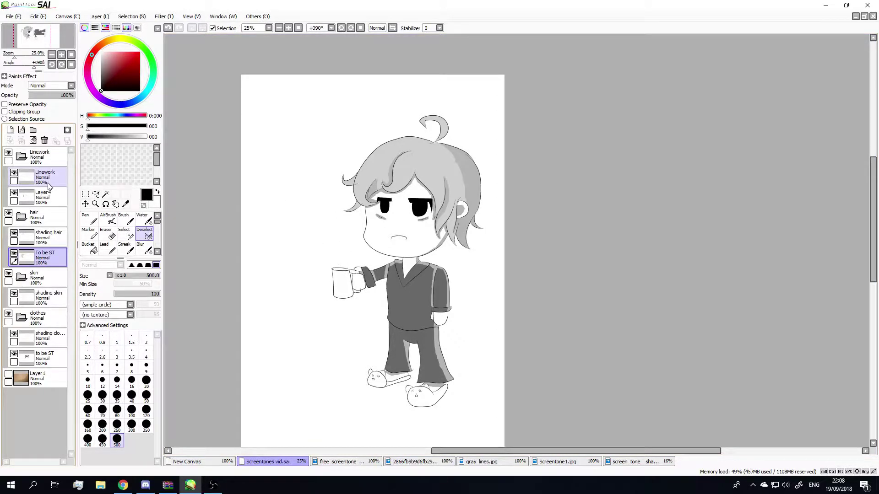
Flick Linework visibility and step through Layer4 and shading hair to the shading skin layer.
click(14, 174)
scroll(412, 341, down, 1)
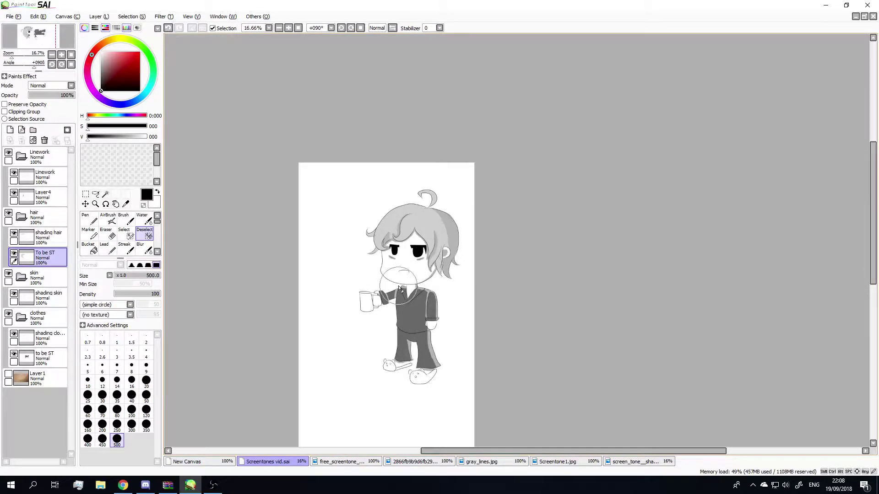
scroll(399, 289, up, 1)
click(44, 196)
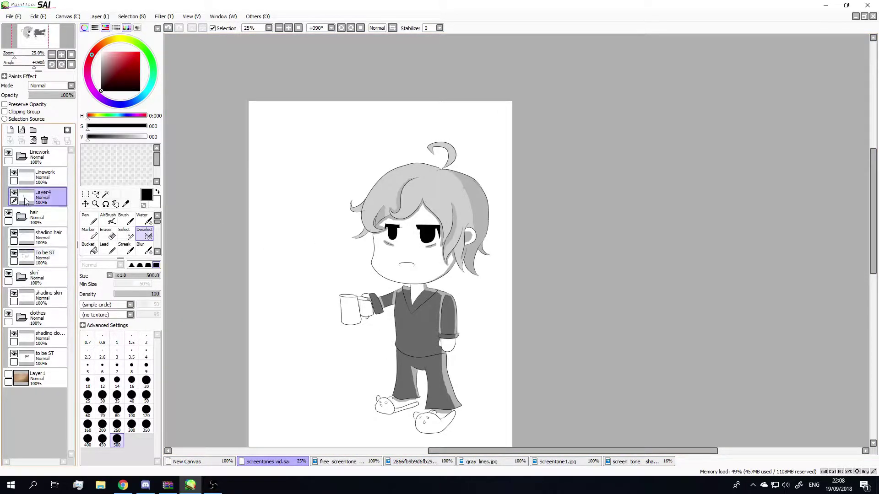
click(50, 242)
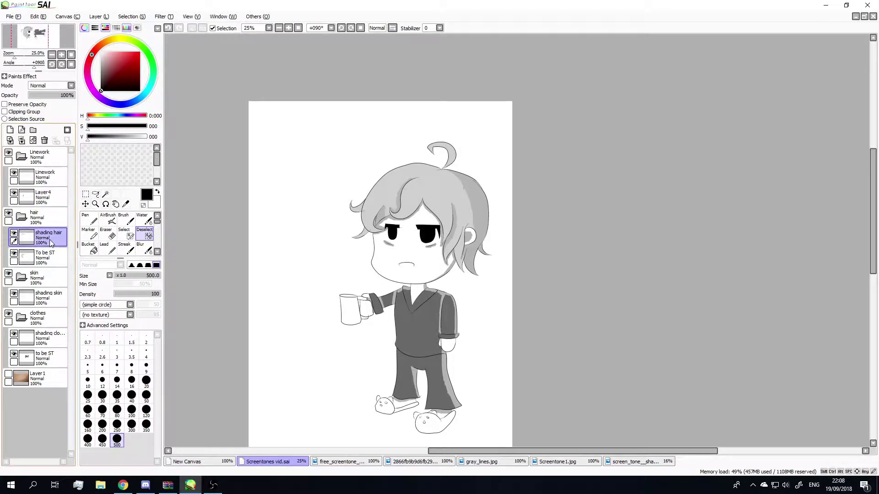
click(50, 302)
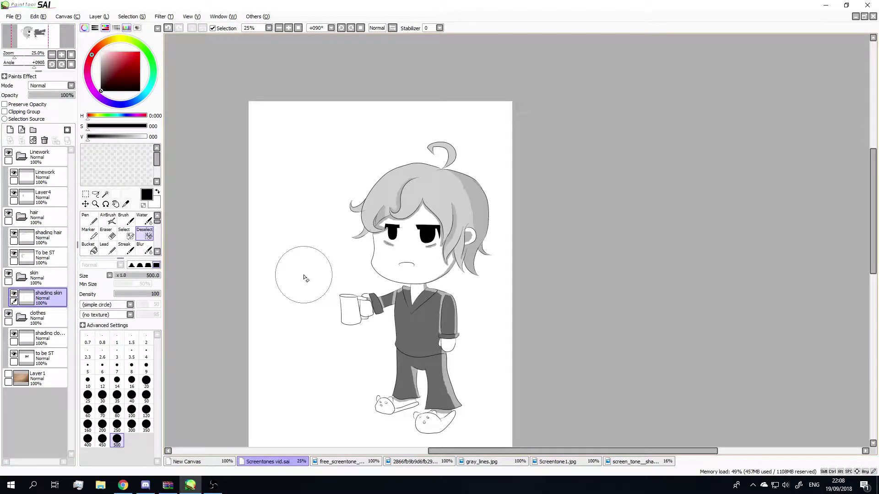
scroll(386, 256, down, 1)
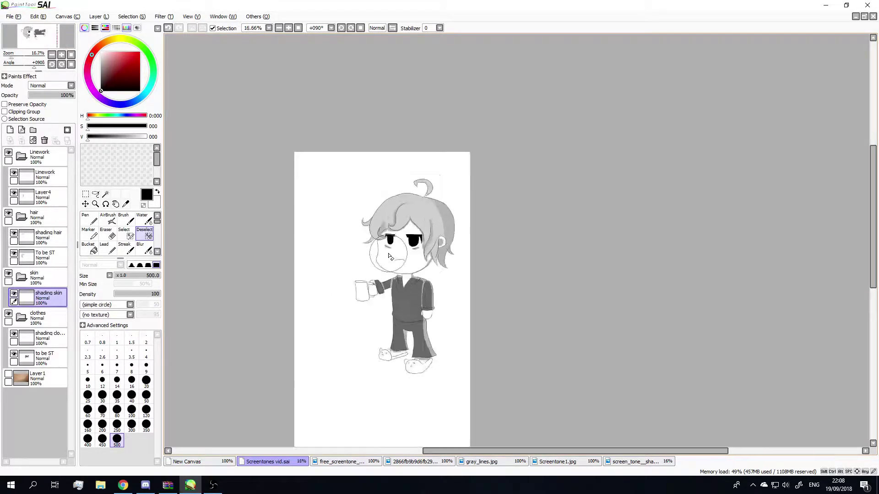
scroll(389, 257, up, 4)
scroll(389, 257, up, 1)
scroll(425, 334, down, 3)
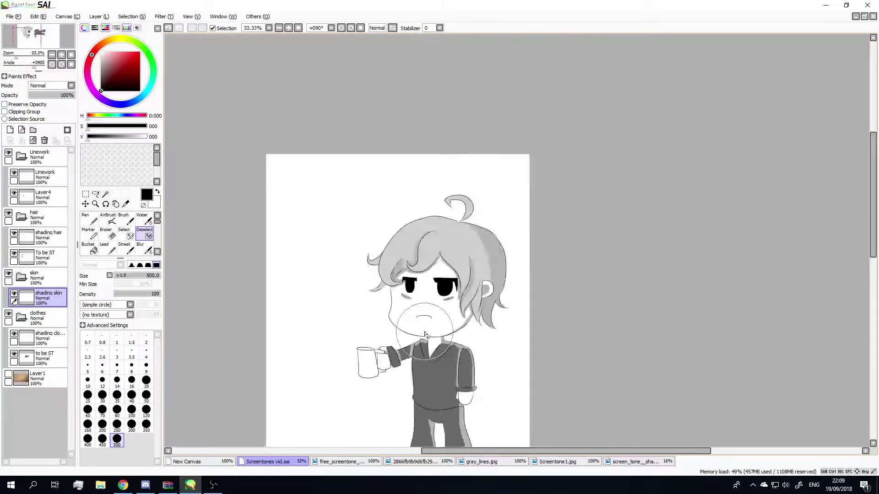
scroll(425, 335, down, 2)
scroll(425, 335, up, 1)
drag(874, 227, 875, 249)
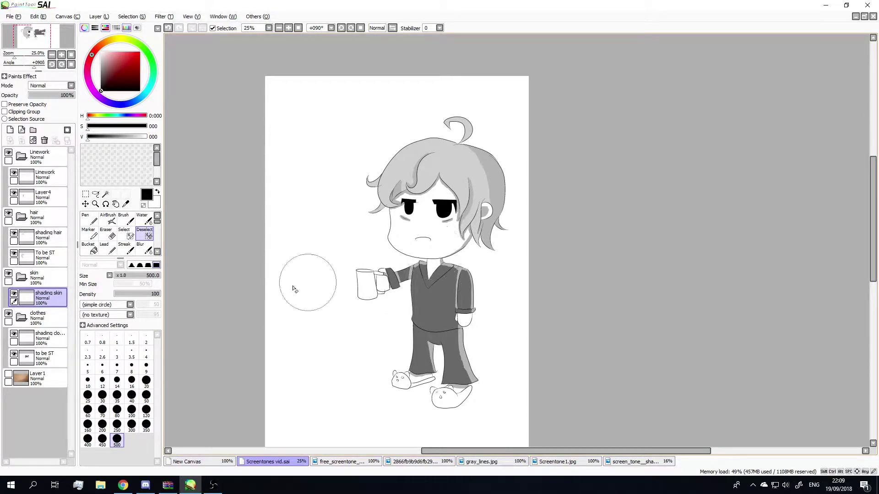
click(52, 293)
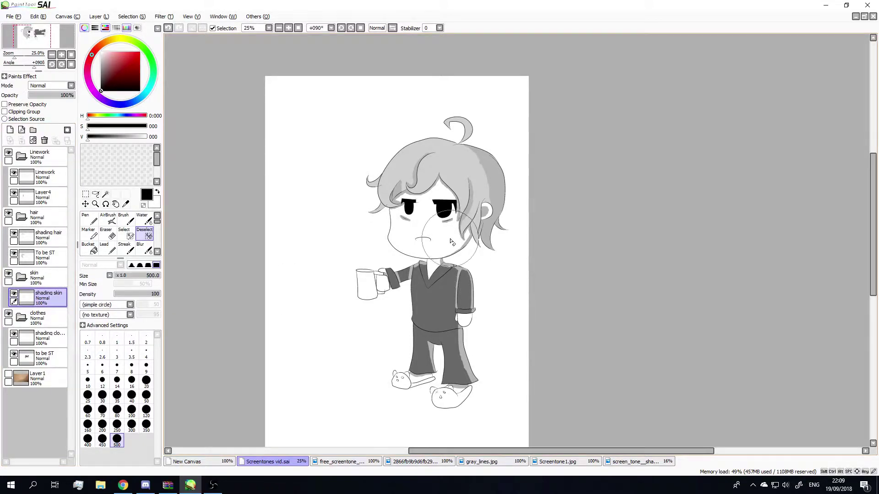
scroll(452, 243, up, 1)
scroll(452, 244, up, 1)
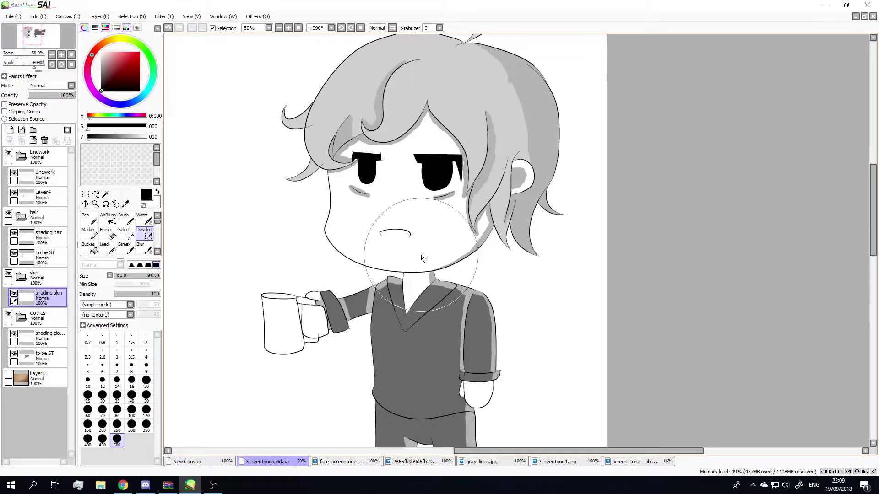
scroll(481, 251, up, 1)
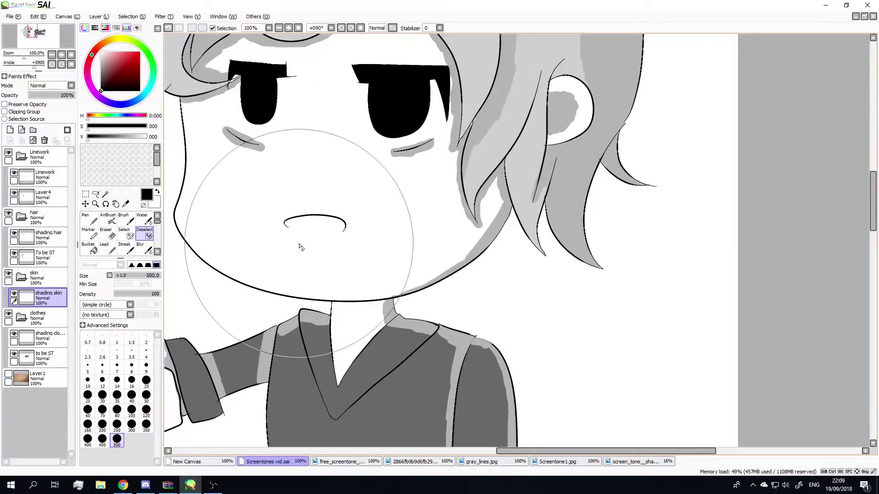
scroll(294, 236, down, 1)
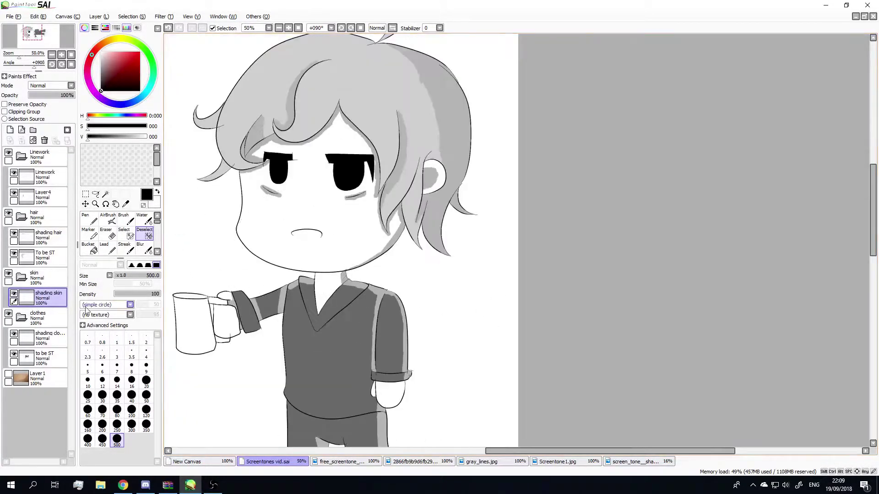
Flip through the bokeh and gray_lines tones to Screentone1.jpg, with rectangle selection ready.
click(396, 462)
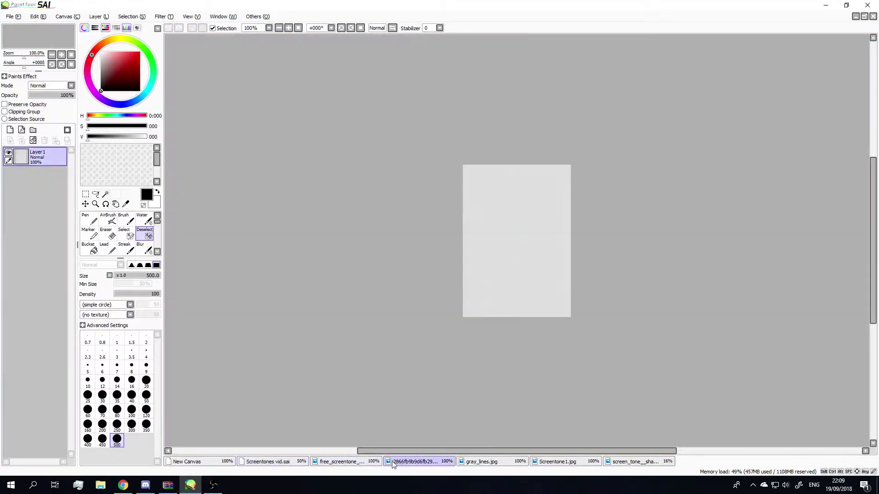
click(345, 463)
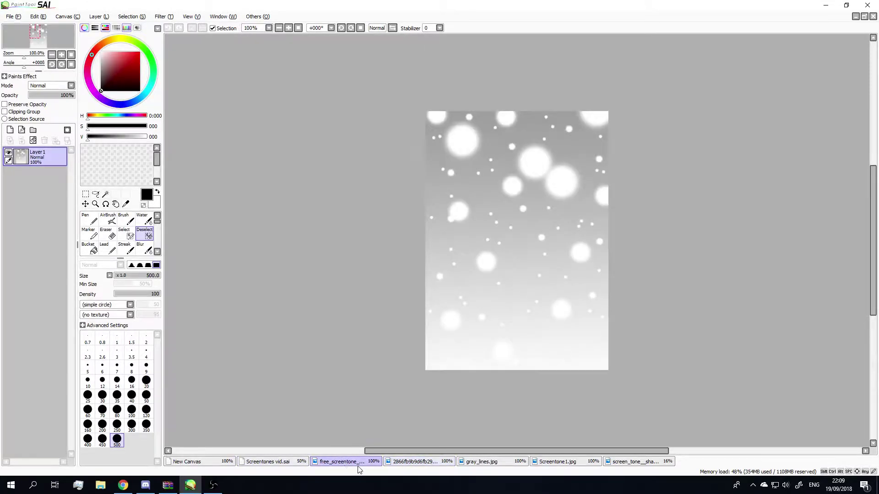
click(429, 464)
click(501, 464)
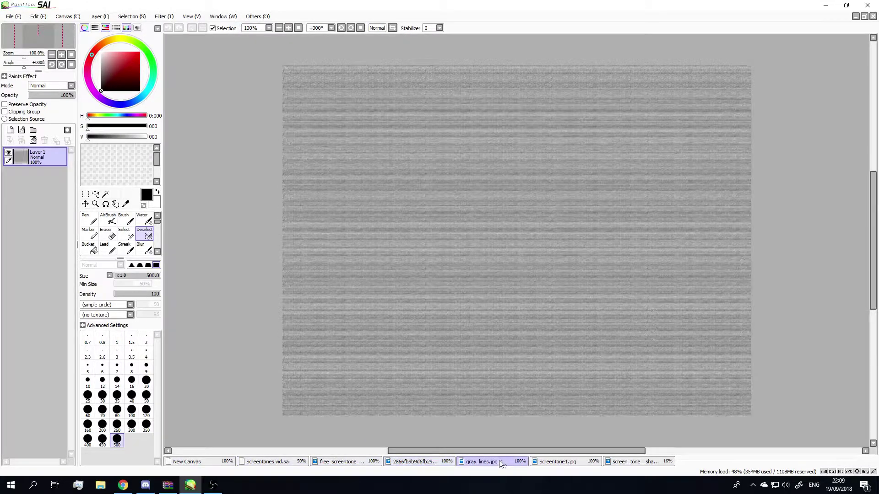
click(560, 464)
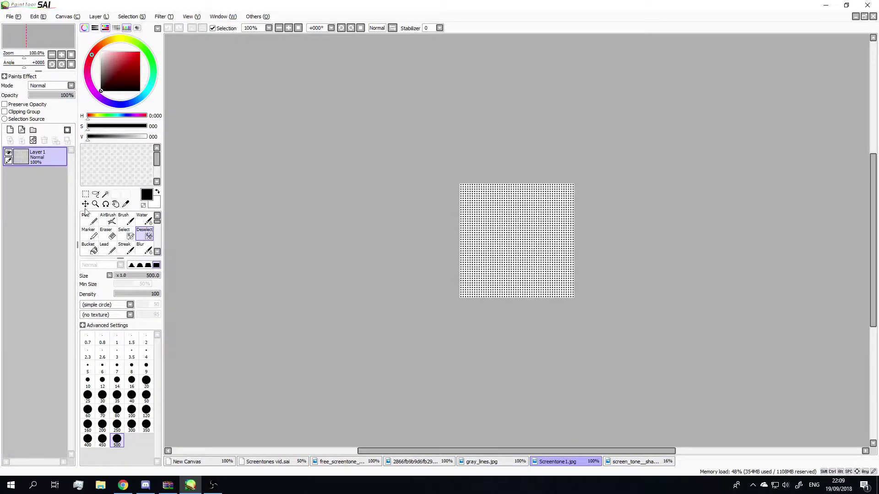
click(86, 194)
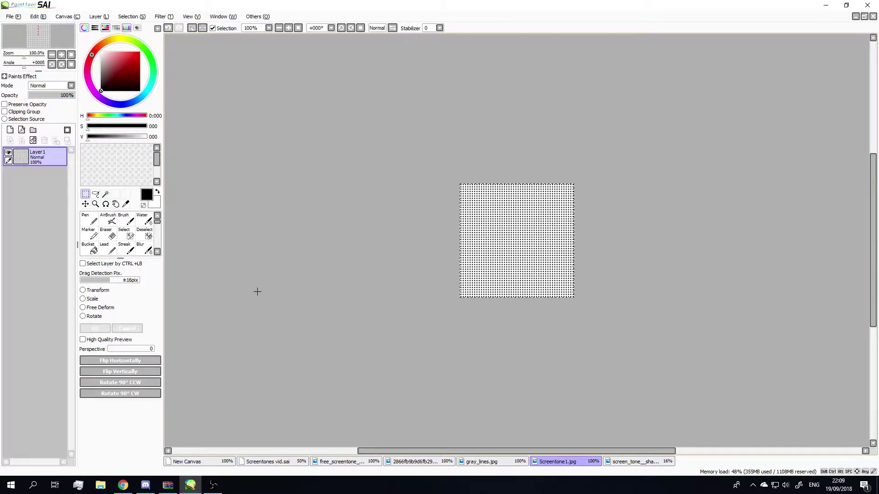
Paste the dot screentone into the chibi as a new layer and drag it onto the cheek shading.
click(267, 462)
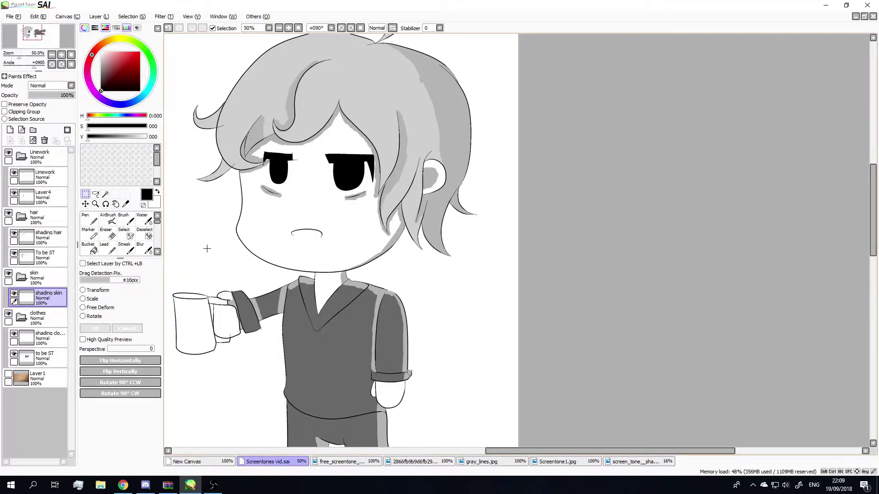
scroll(206, 250, down, 2)
key(ctrl+v)
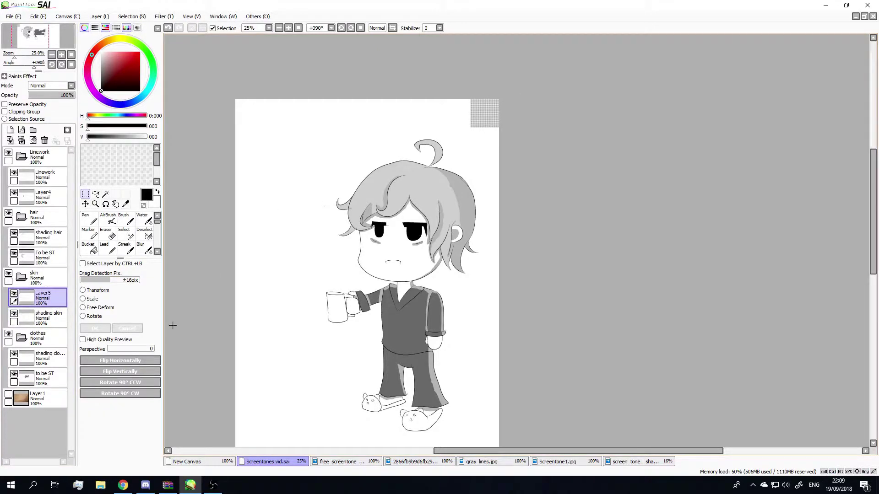
click(86, 204)
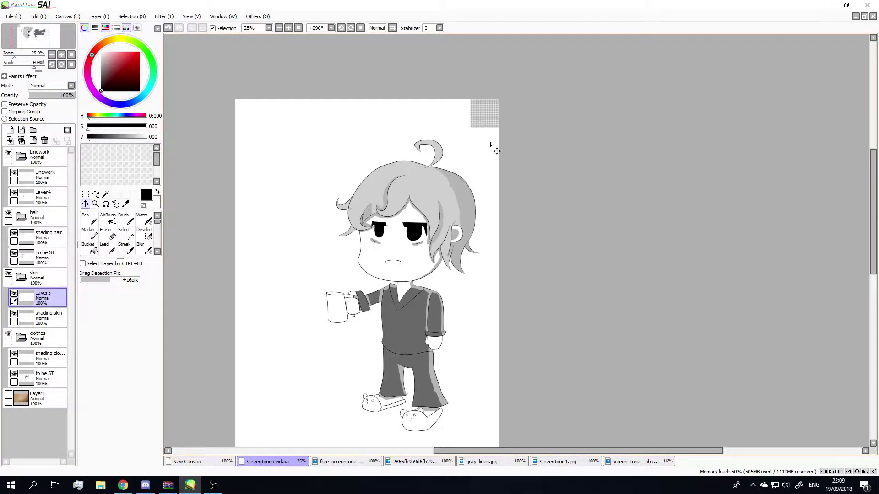
drag(489, 118, 435, 261)
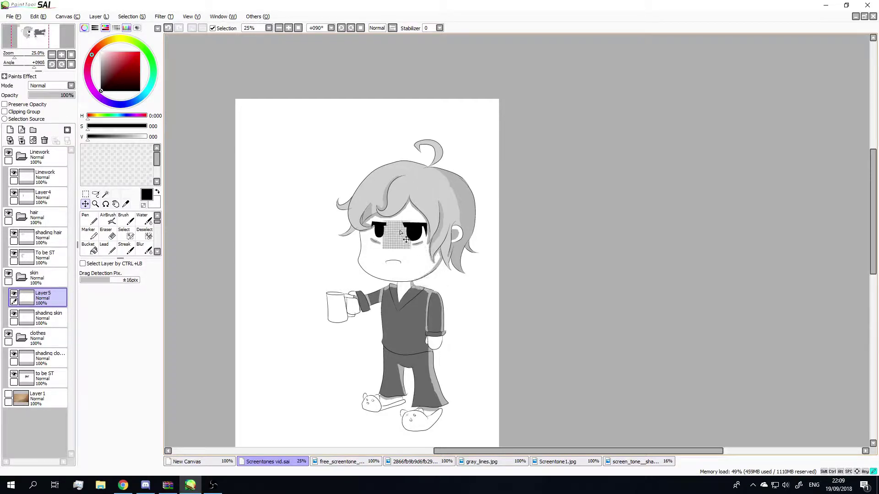
mouse_move(434, 262)
mouse_down()
mouse_move(368, 233)
mouse_move(442, 269)
mouse_up()
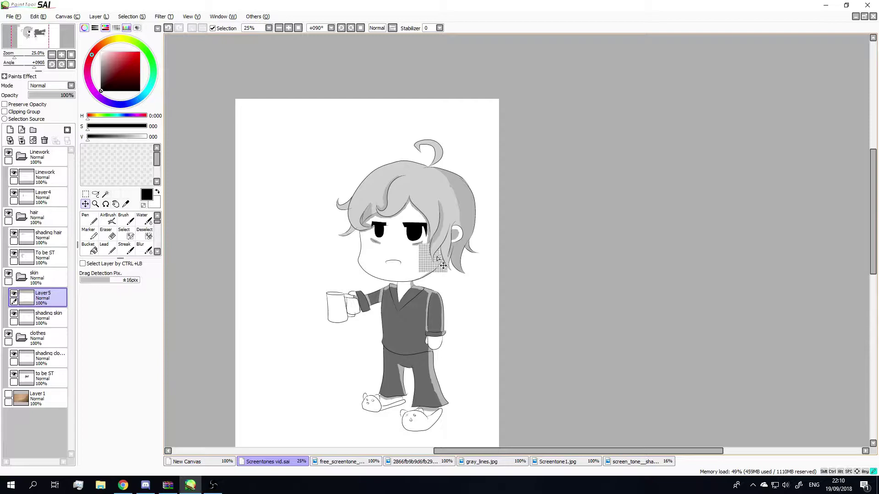
drag(442, 270, 444, 264)
scroll(440, 271, down, 1)
scroll(439, 272, up, 2)
scroll(439, 272, up, 2)
scroll(439, 271, up, 2)
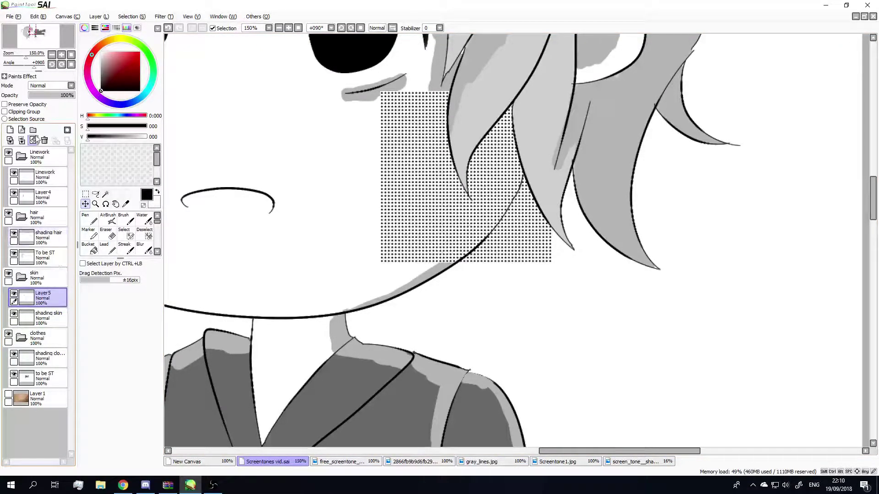
Clip the cheek screentone to the skin shading, then add and clip a second dot patch on the face.
click(5, 112)
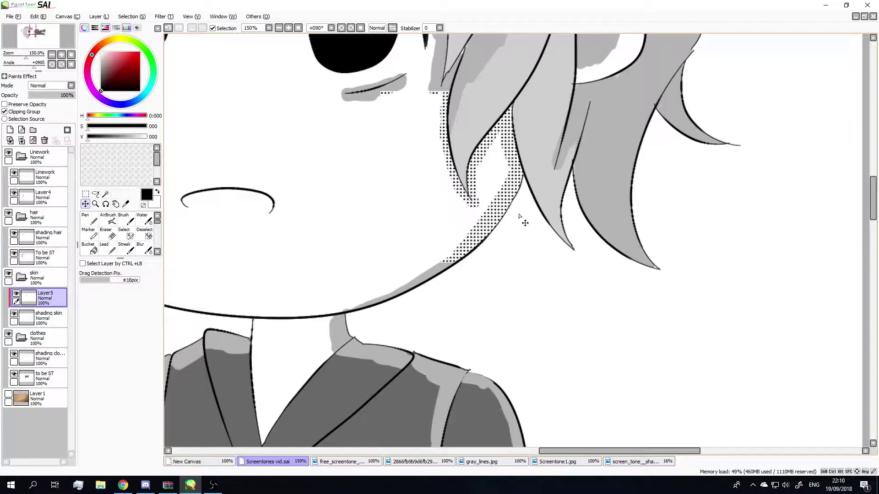
scroll(520, 219, down, 3)
scroll(523, 216, up, 1)
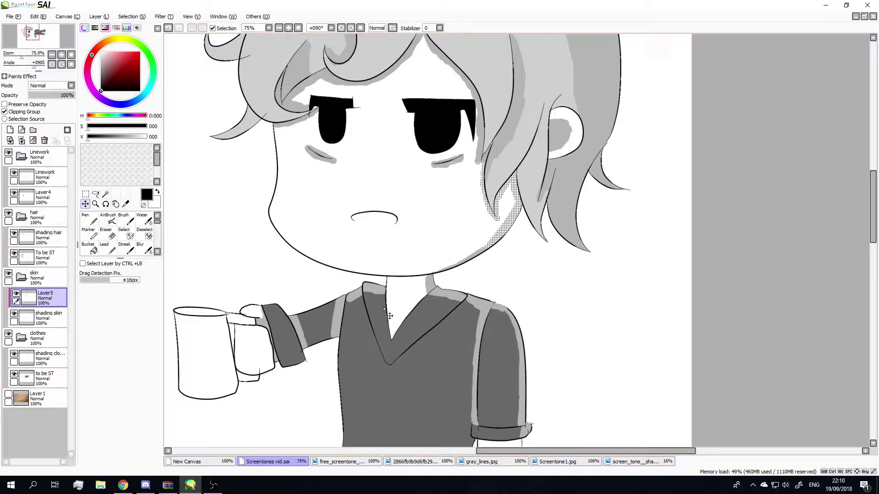
click(577, 464)
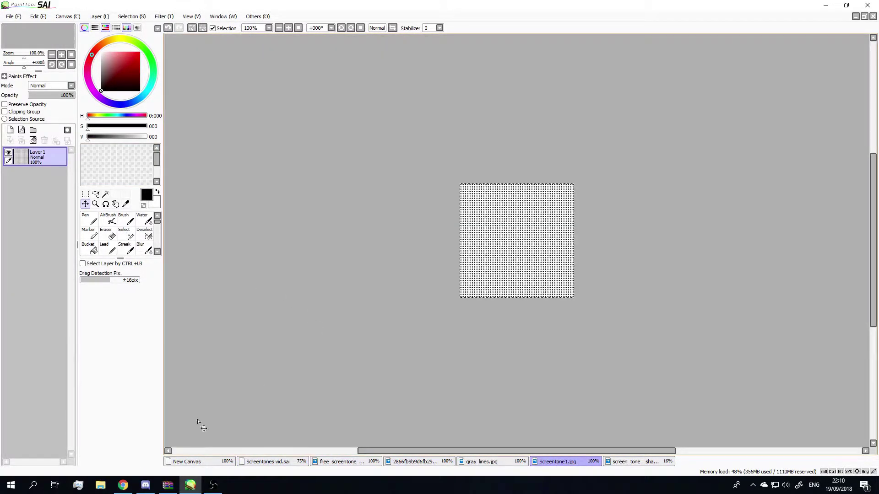
click(264, 462)
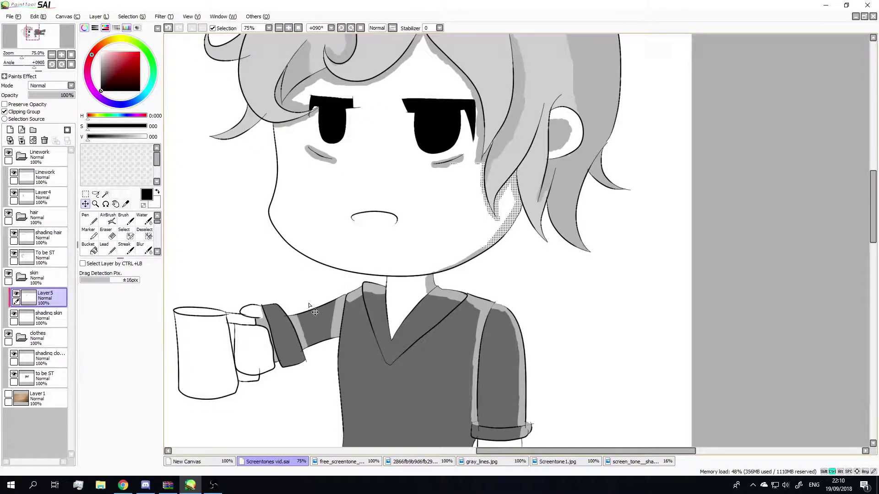
key(ctrl+shift+n)
scroll(408, 212, down, 5)
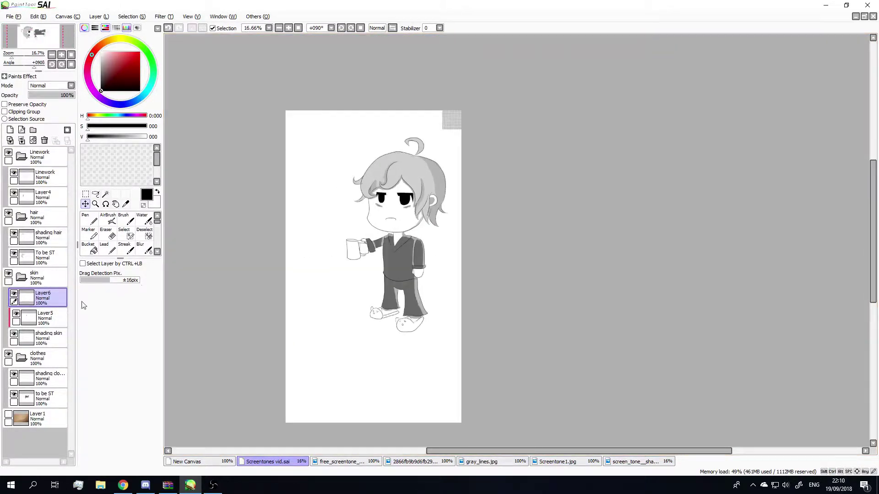
drag(448, 119, 415, 234)
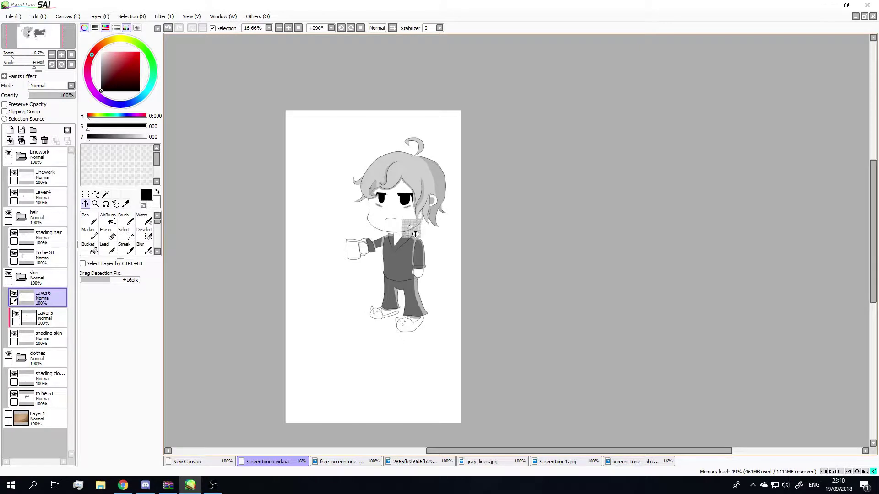
click(5, 112)
scroll(335, 226, up, 2)
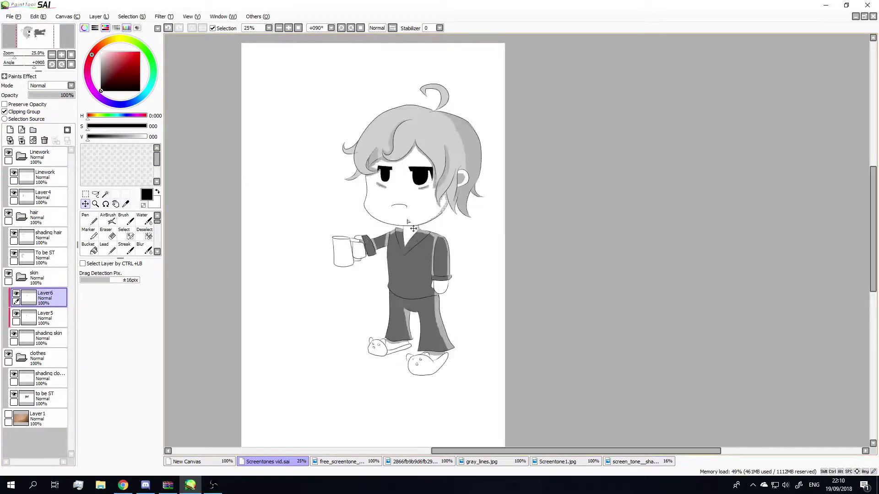
scroll(384, 219, up, 2)
scroll(435, 209, up, 2)
scroll(441, 228, down, 6)
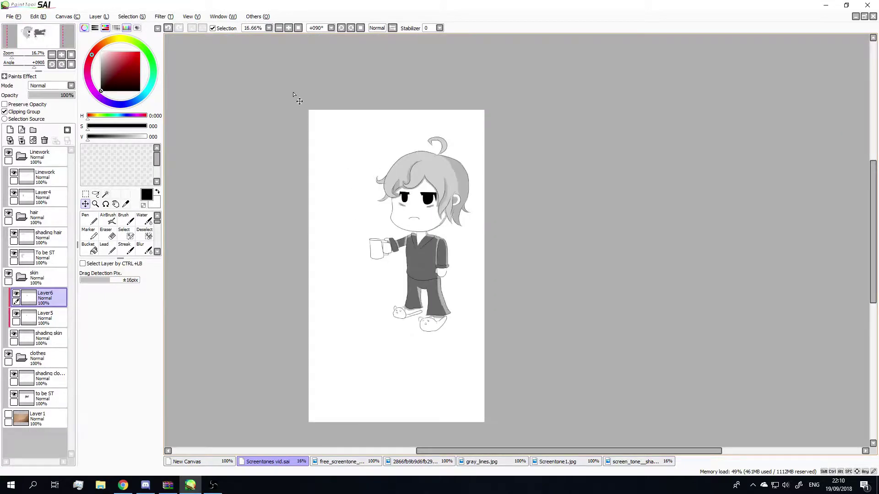
scroll(415, 182, up, 2)
scroll(480, 220, up, 1)
scroll(487, 248, up, 1)
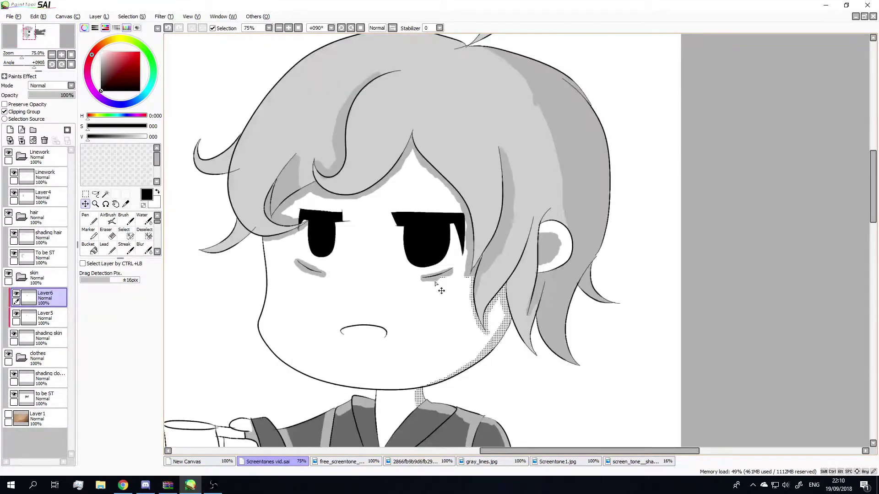
scroll(426, 299, down, 4)
scroll(480, 237, up, 1)
Place a dot patch on the hair beside the right eye and clip it to the skin shading.
key(ctrl+shift+n)
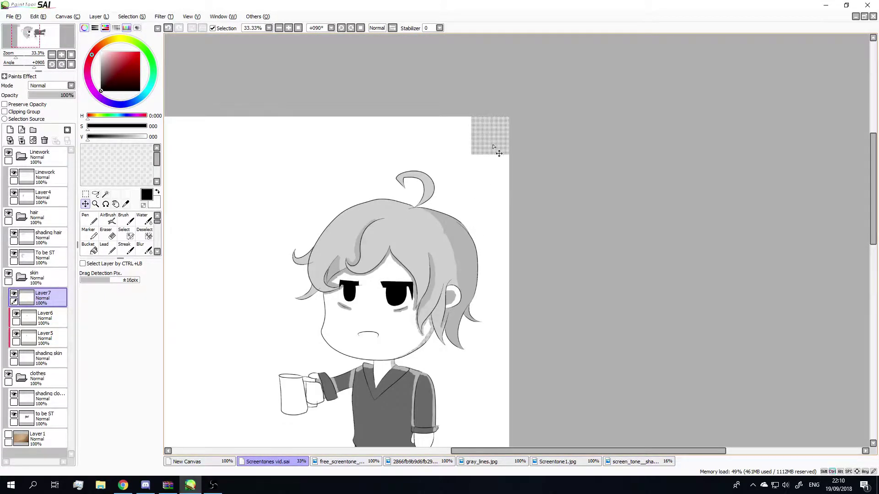
drag(408, 282, 417, 313)
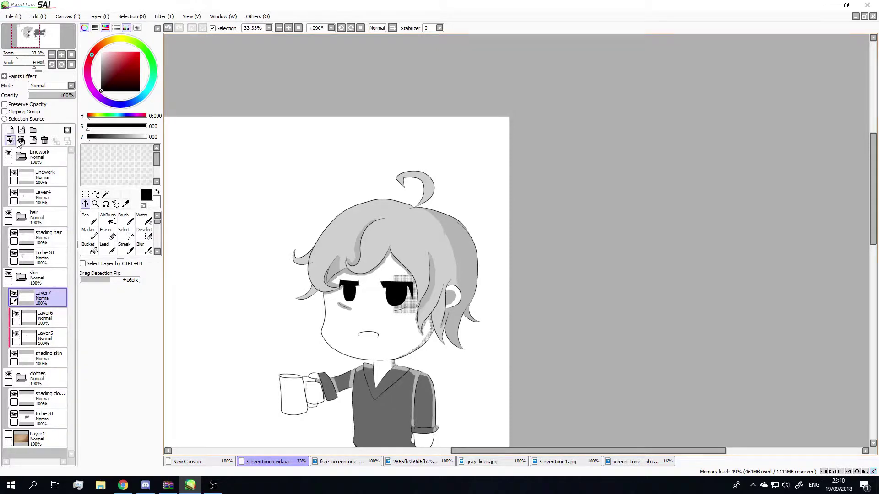
key(ctrl+x)
key(ctrl+v)
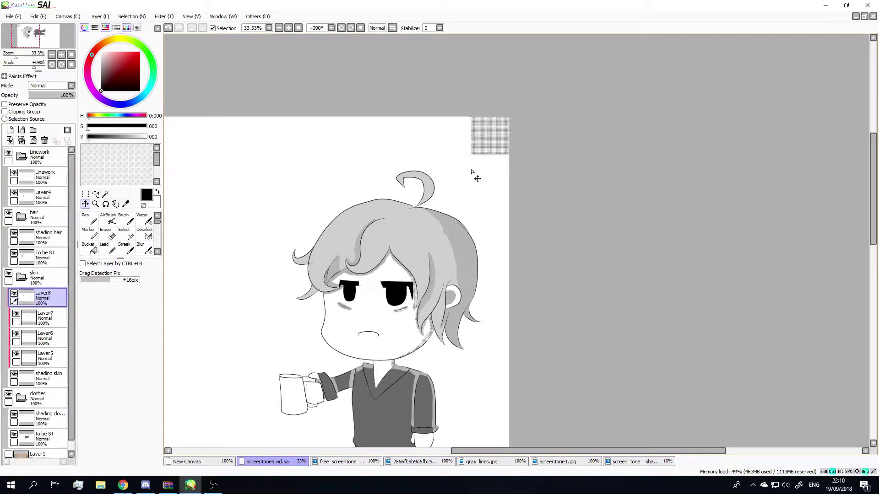
drag(475, 161, 405, 266)
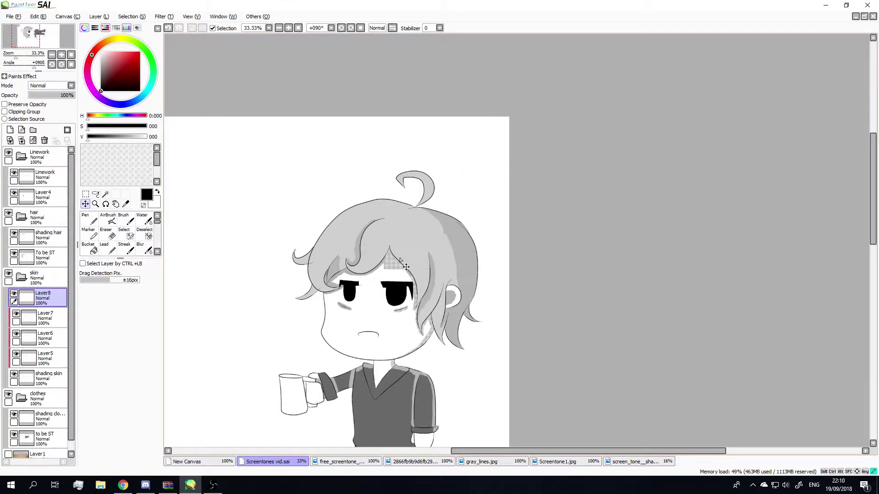
click(4, 111)
Paste two more dot patches beside the eyes and clip Layer10 and Layer9 to the shading.
key(ctrl+v)
drag(480, 145, 394, 250)
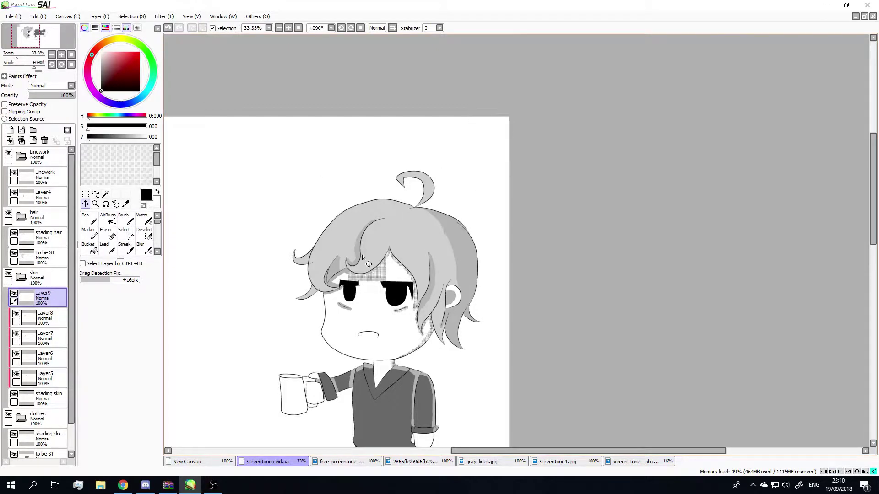
key(ctrl+v)
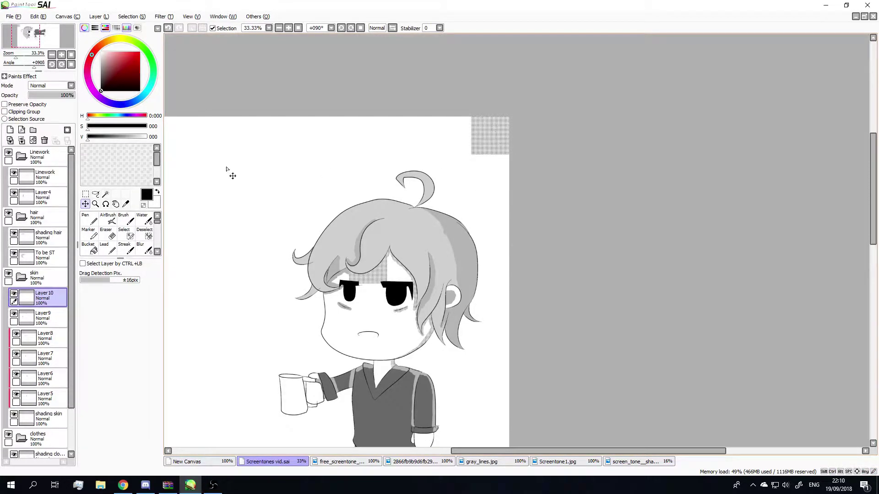
mouse_move(489, 153)
mouse_down()
mouse_move(391, 259)
mouse_move(338, 284)
mouse_up()
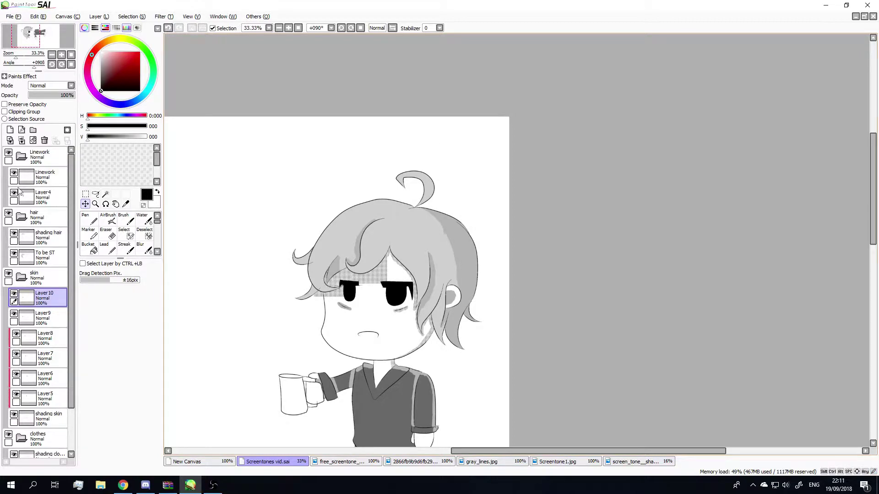
click(5, 112)
click(42, 318)
click(5, 111)
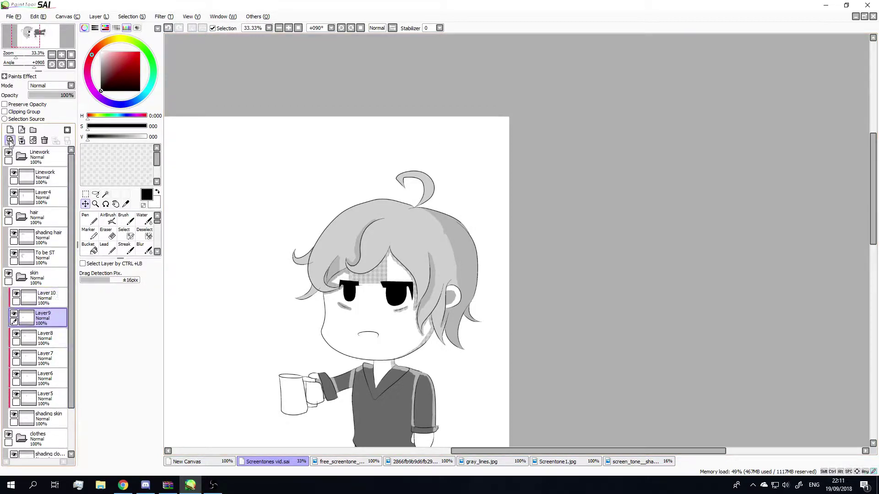
click(6, 112)
scroll(405, 384, down, 1)
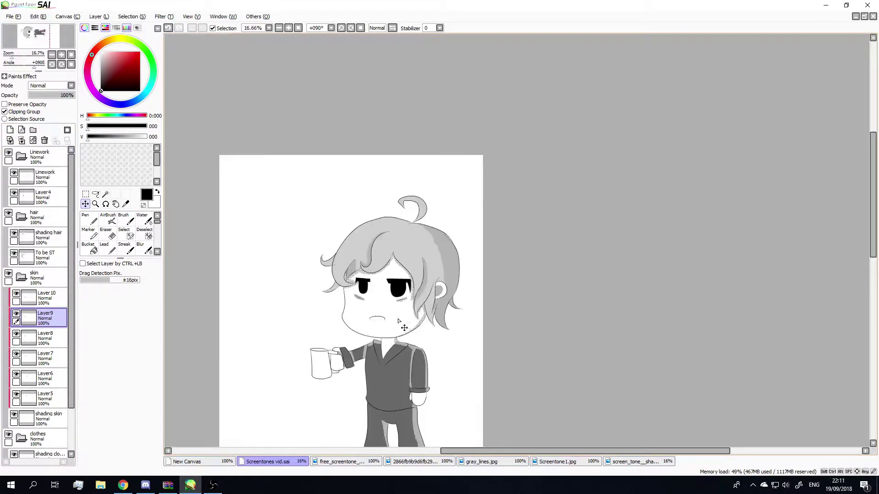
scroll(405, 384, up, 1)
scroll(412, 412, down, 1)
scroll(418, 430, up, 1)
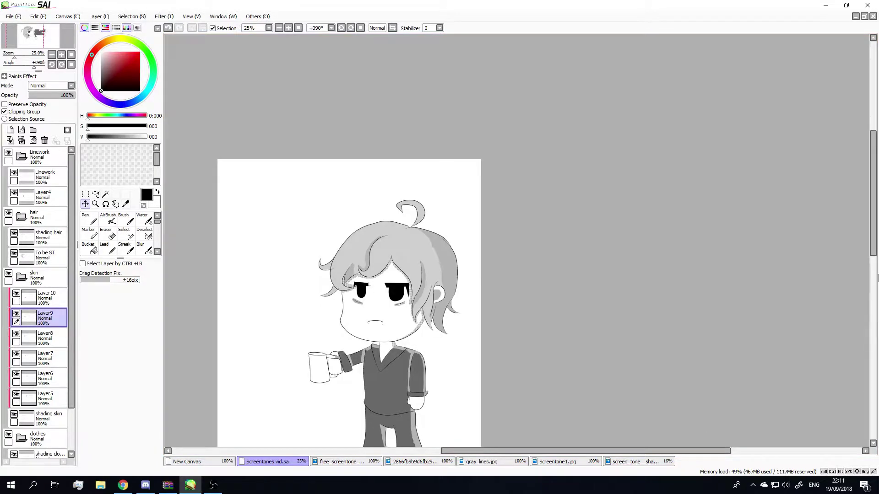
drag(873, 251, 849, 278)
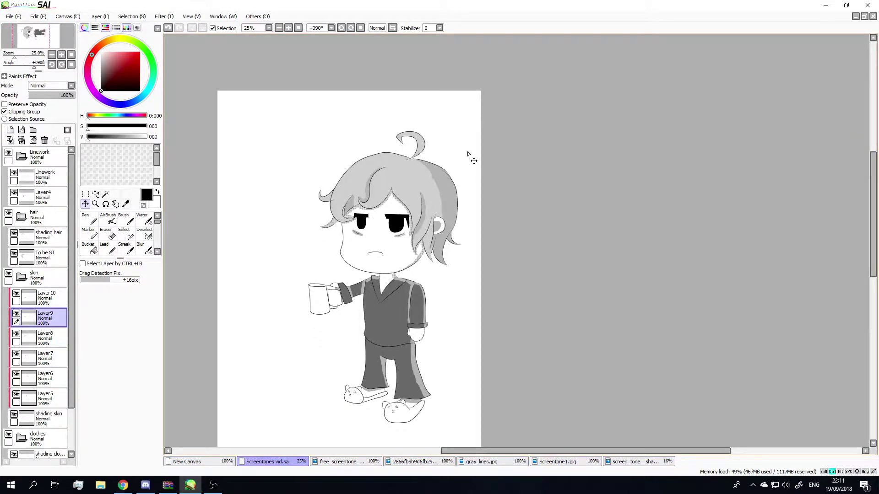
Add new empty layers, the last one directly above the shading skin layer.
key(ctrl+shift+n)
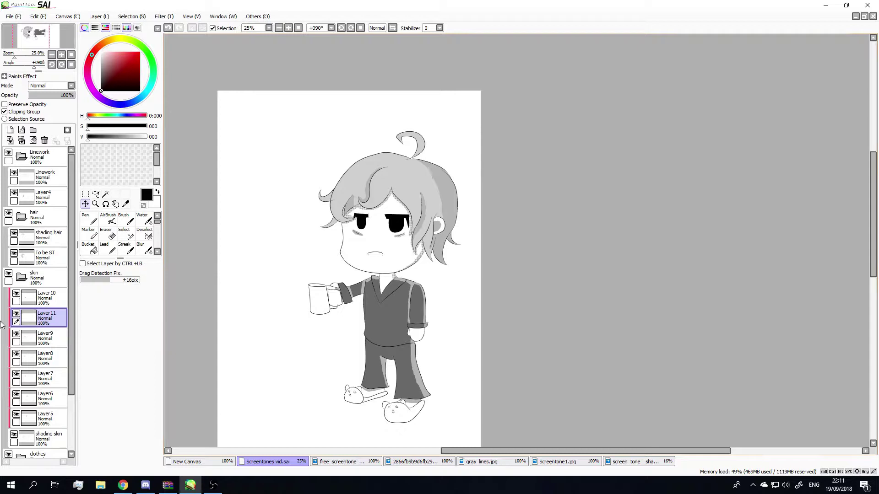
click(40, 300)
click(32, 436)
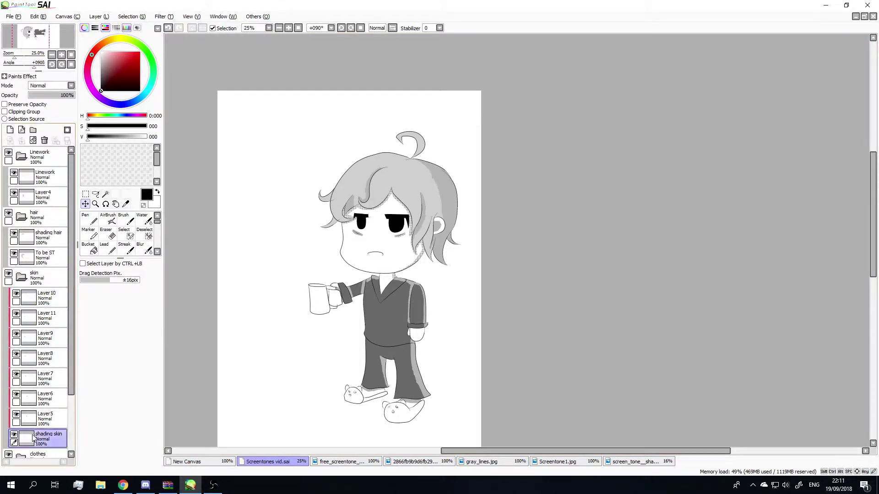
key(ctrl+shift+n)
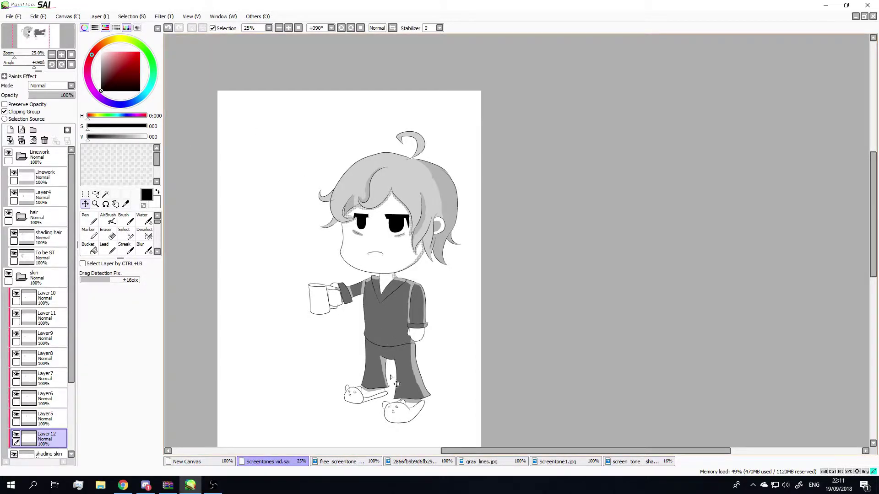
Check the tiled and Screentone1 tones, then add Layer13 atop the chibi's skin group.
click(635, 461)
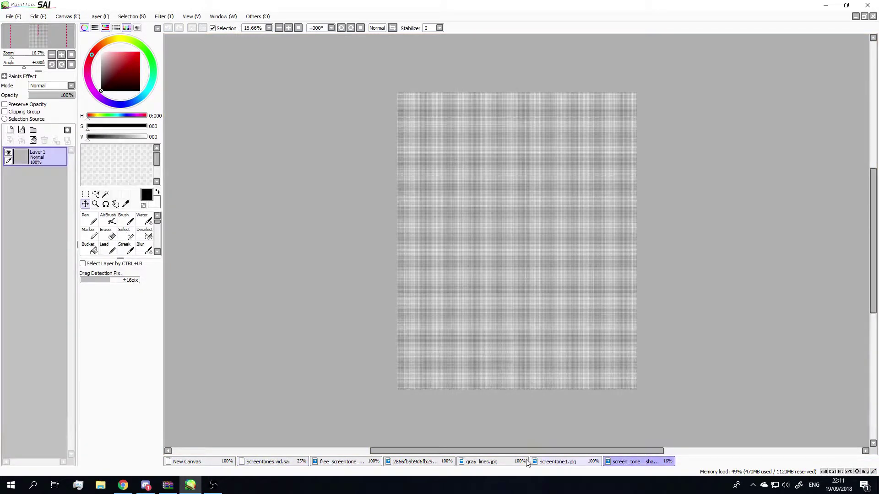
click(556, 461)
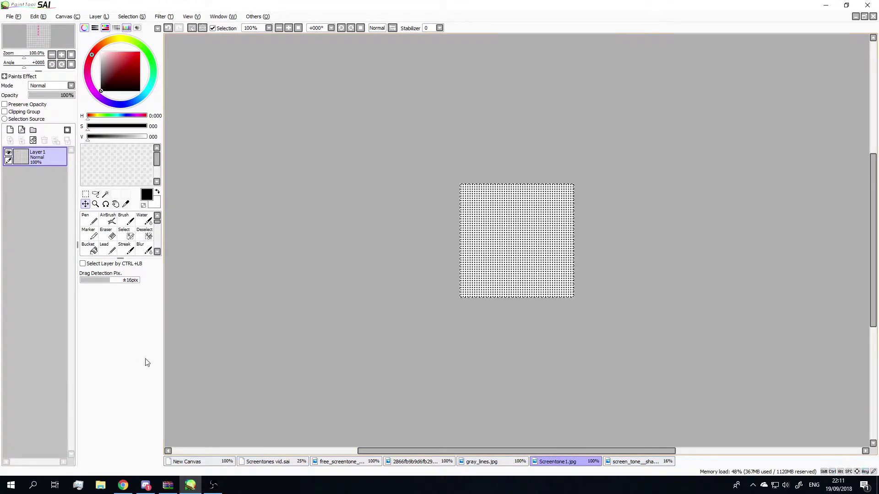
click(264, 461)
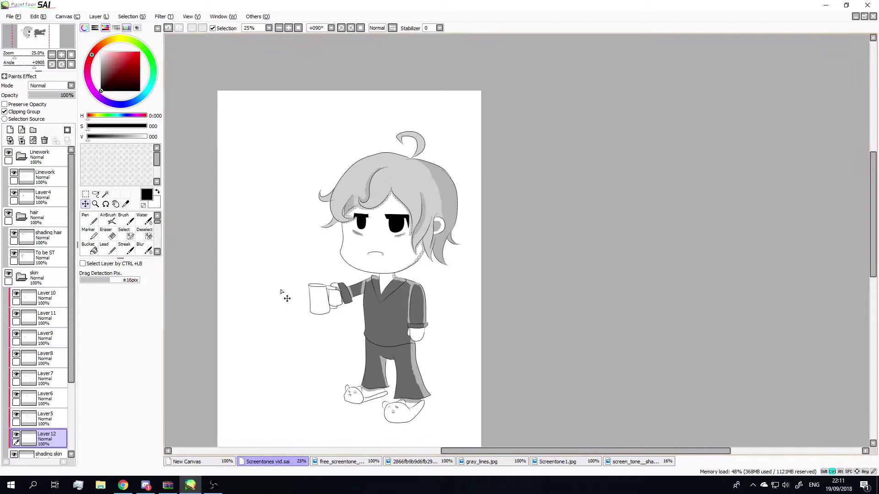
key(ctrl+v)
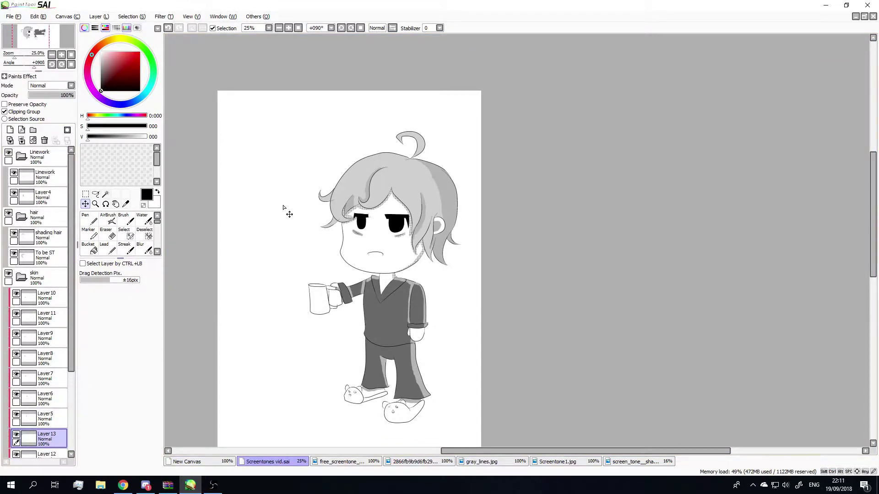
scroll(298, 250, up, 1)
scroll(309, 274, down, 2)
scroll(342, 333, up, 2)
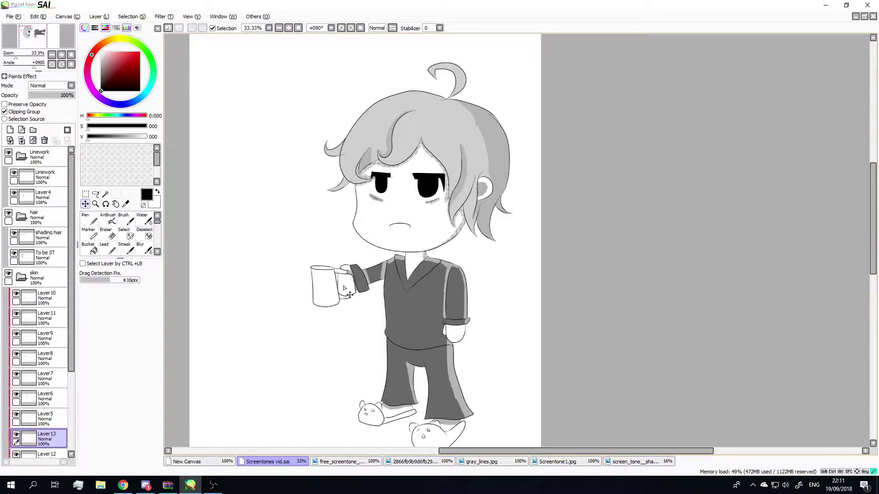
scroll(365, 266, down, 2)
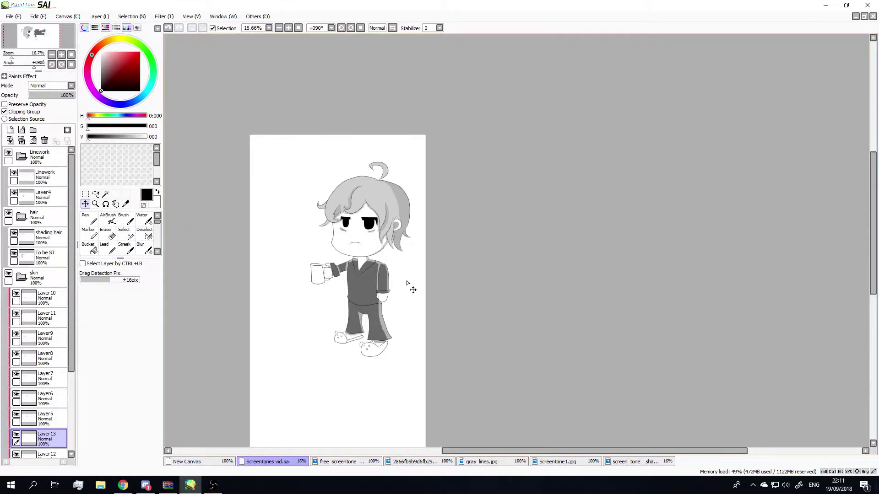
click(21, 277)
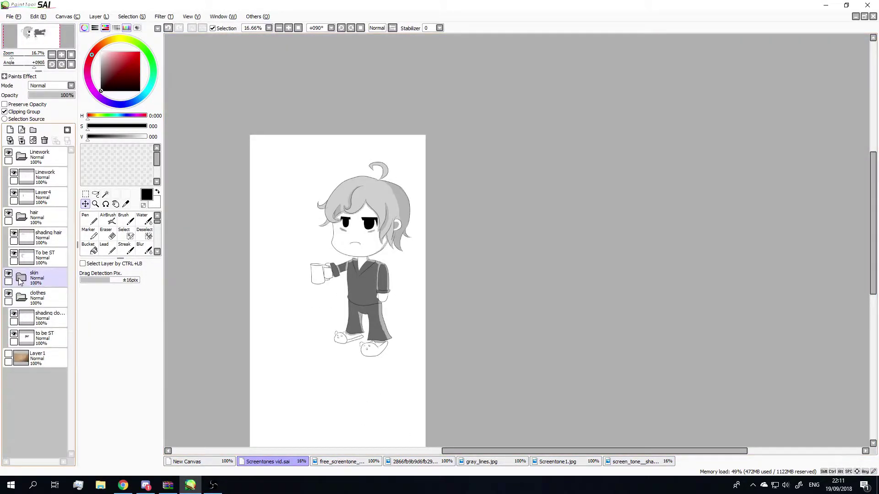
scroll(348, 208, up, 2)
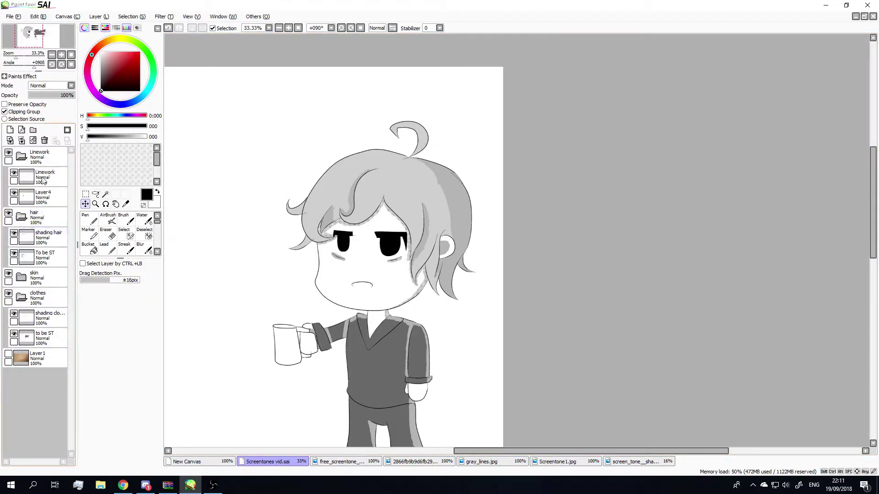
click(44, 243)
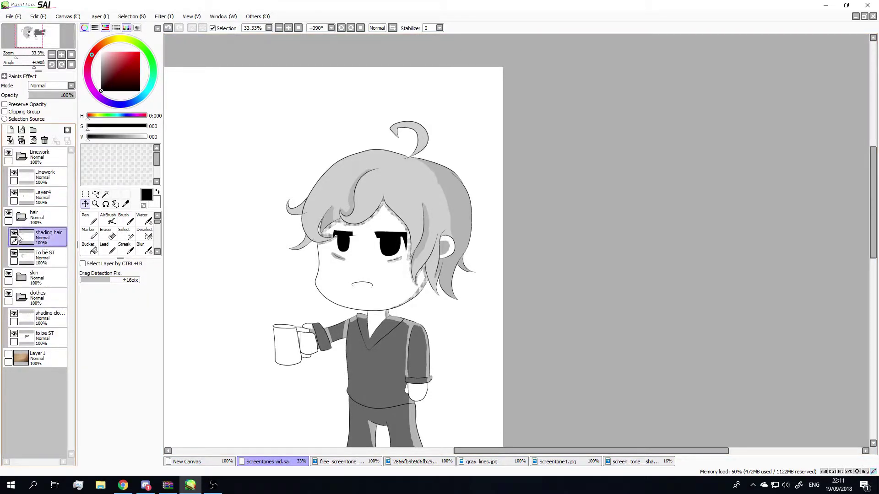
click(13, 234)
click(14, 234)
click(14, 234)
click(14, 254)
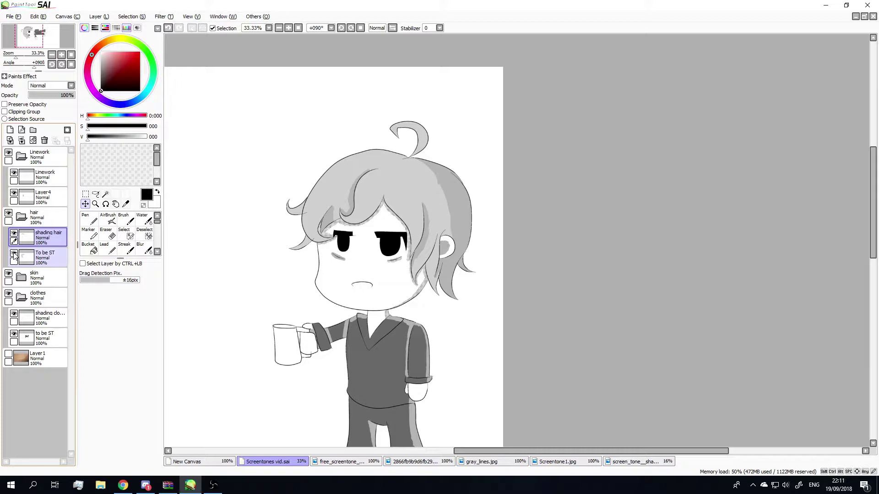
Copy the whole fine grid screentone and paste it into the chibi drawing as Layer14.
click(568, 463)
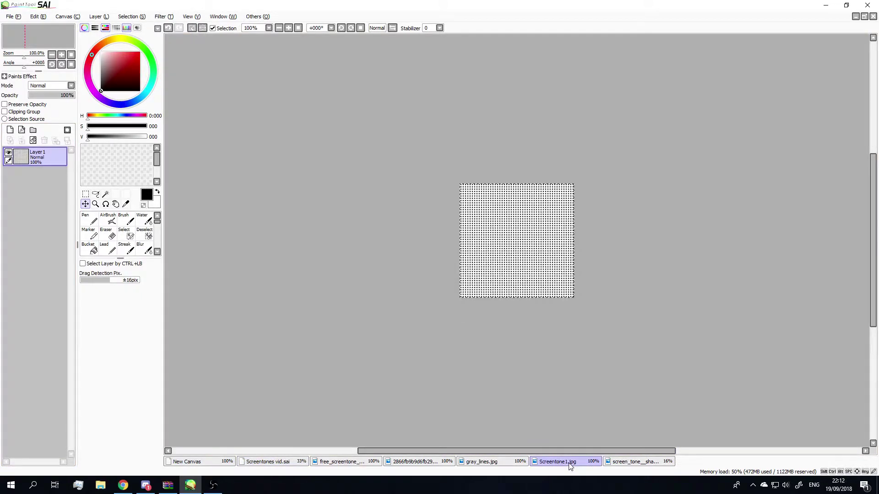
click(631, 462)
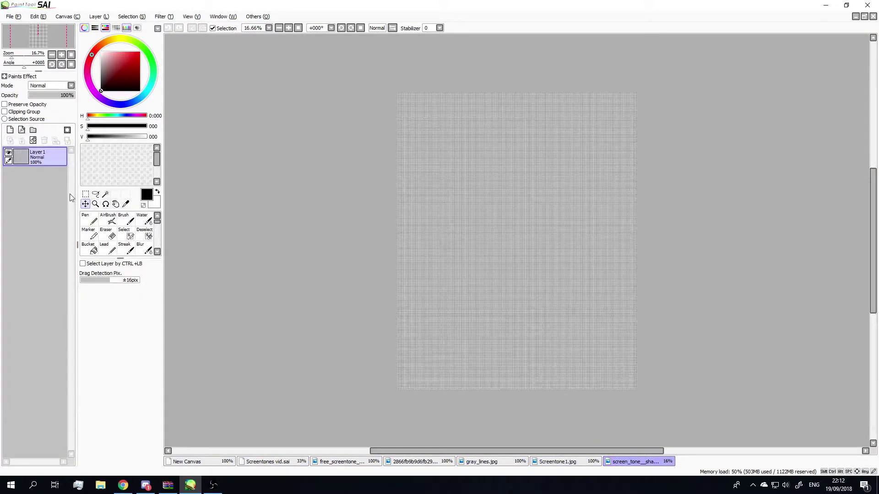
key(ctrl+t)
scroll(653, 439, down, 2)
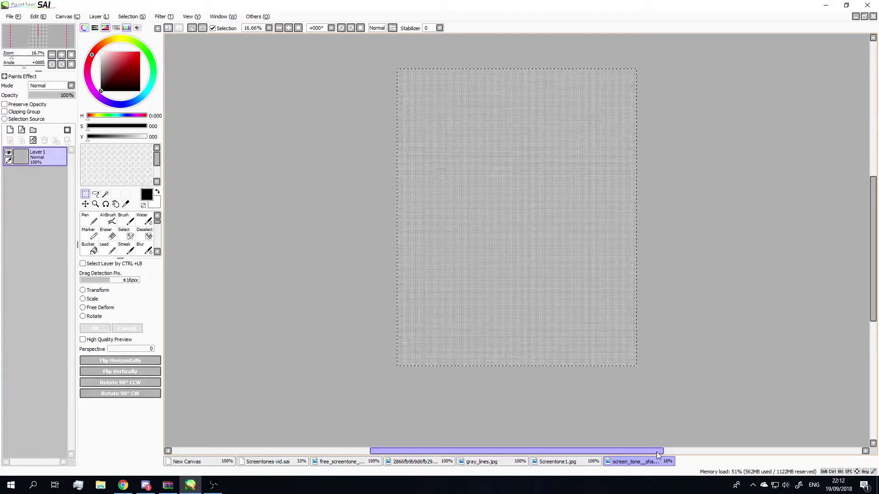
click(266, 462)
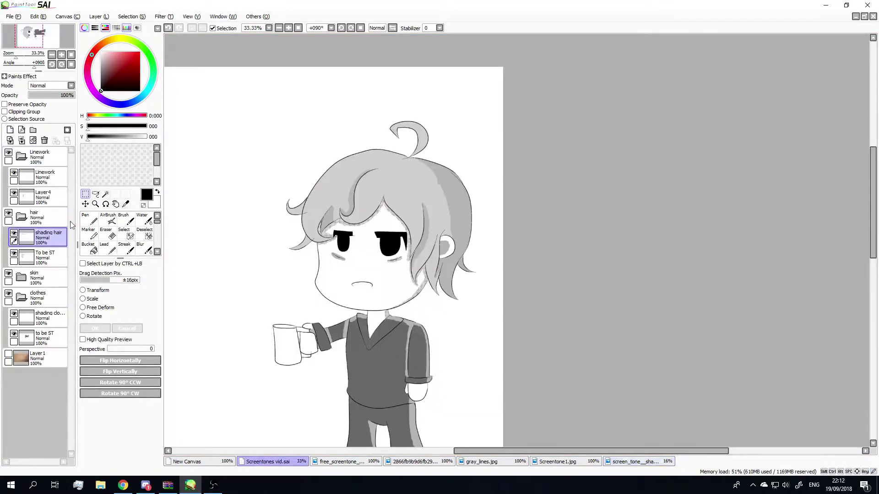
key(ctrl+v)
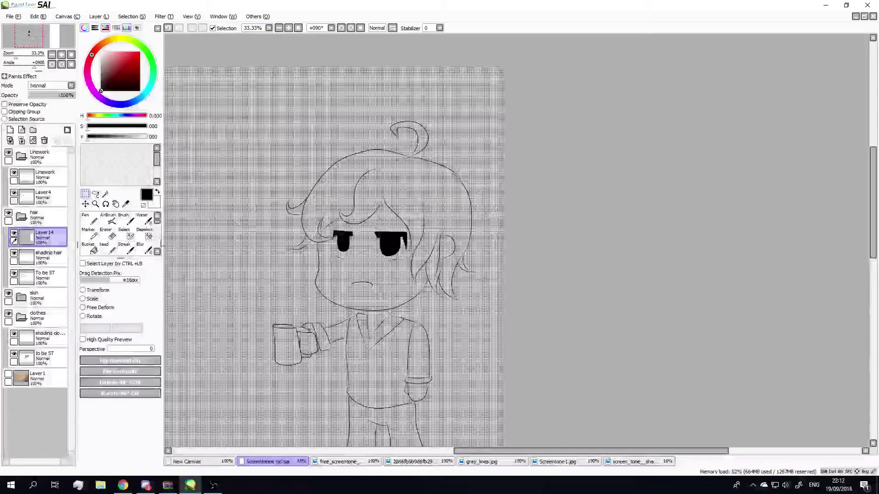
scroll(318, 228, down, 1)
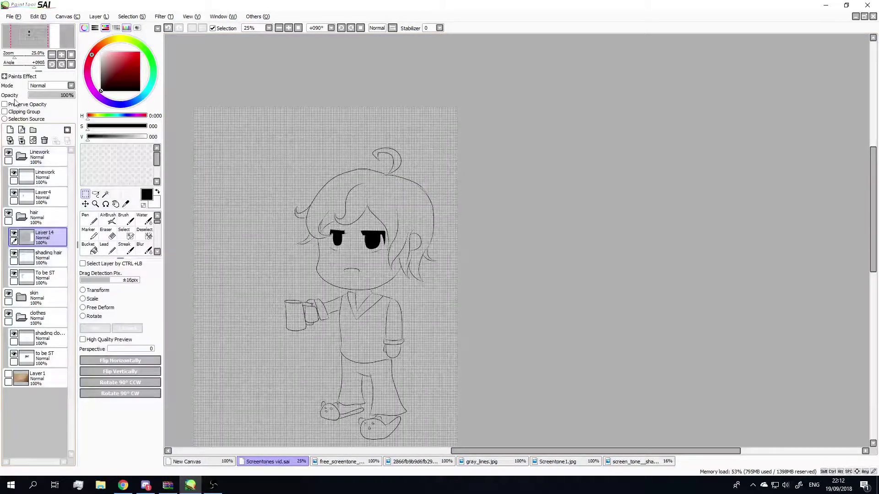
Clip Layer14, drag it below the shading hair layer, and select shading hair.
click(5, 112)
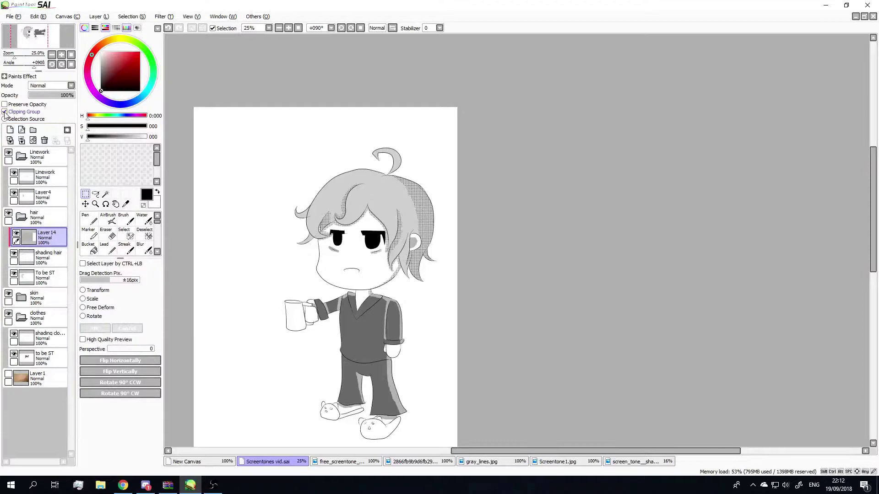
drag(41, 236, 45, 271)
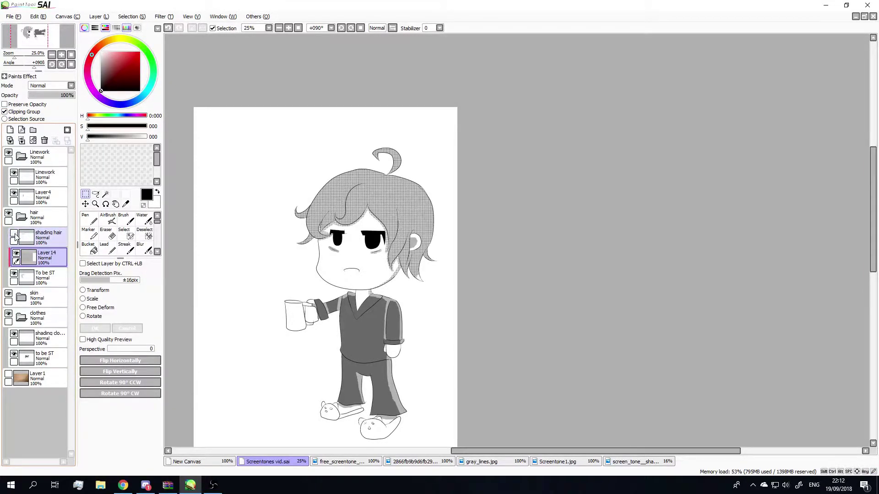
click(49, 240)
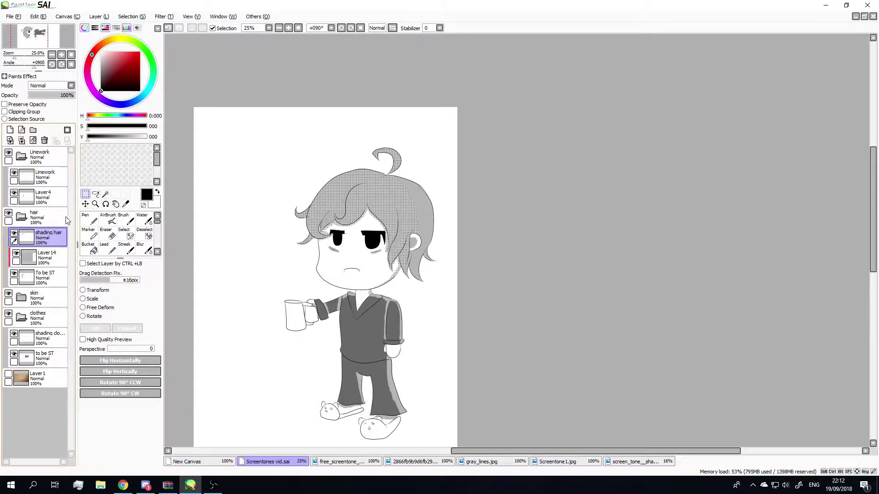
Change the shading hair layer's blend mode to Multiply.
click(69, 86)
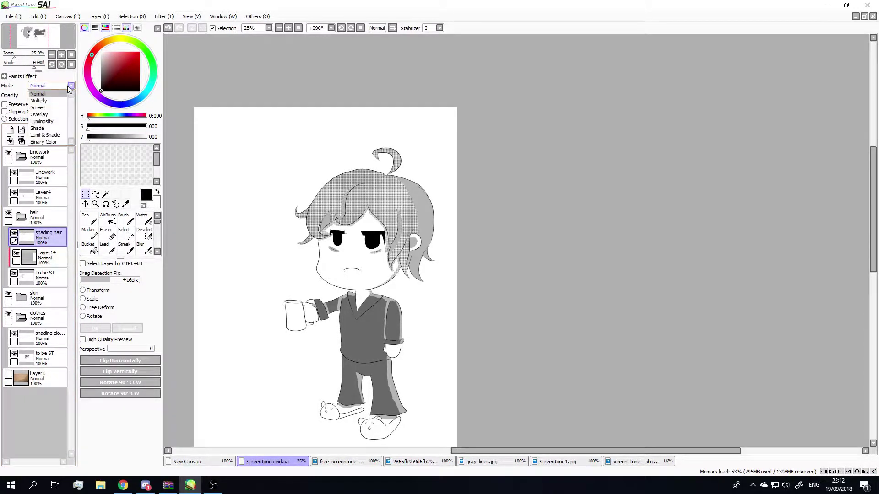
click(56, 104)
scroll(362, 226, up, 1)
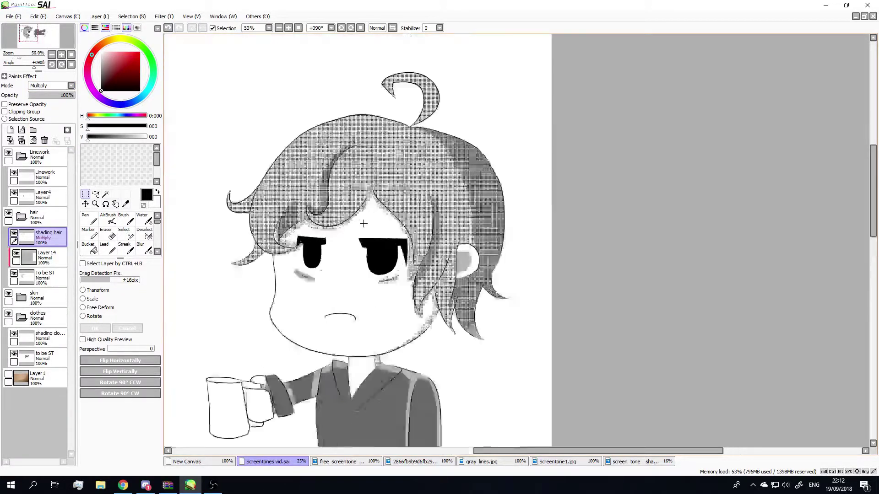
scroll(363, 227, up, 1)
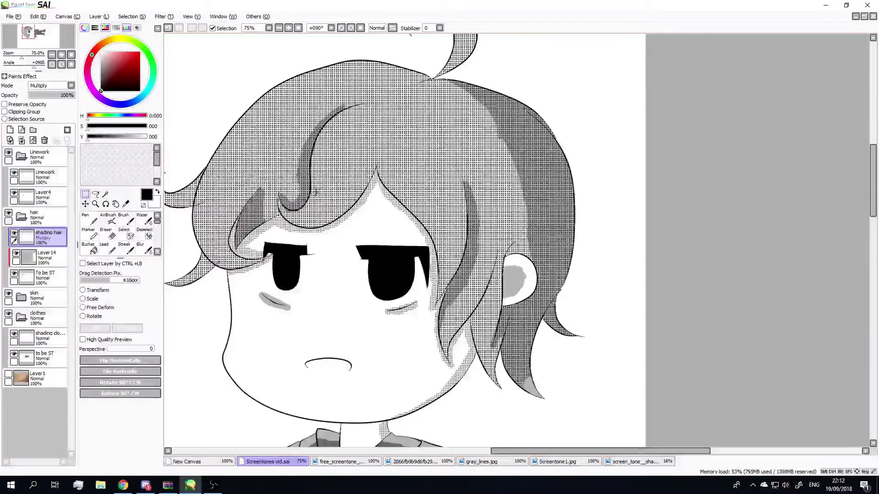
scroll(299, 216, down, 2)
scroll(393, 204, up, 1)
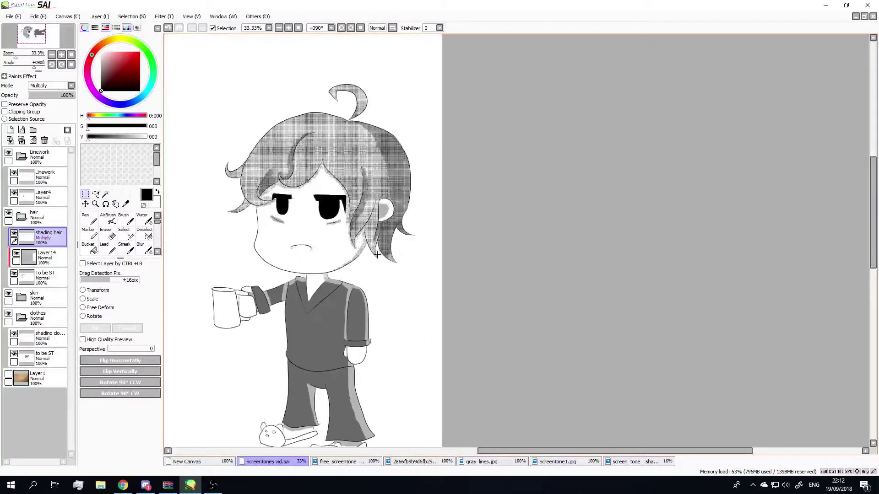
scroll(395, 213, up, 1)
scroll(399, 227, up, 1)
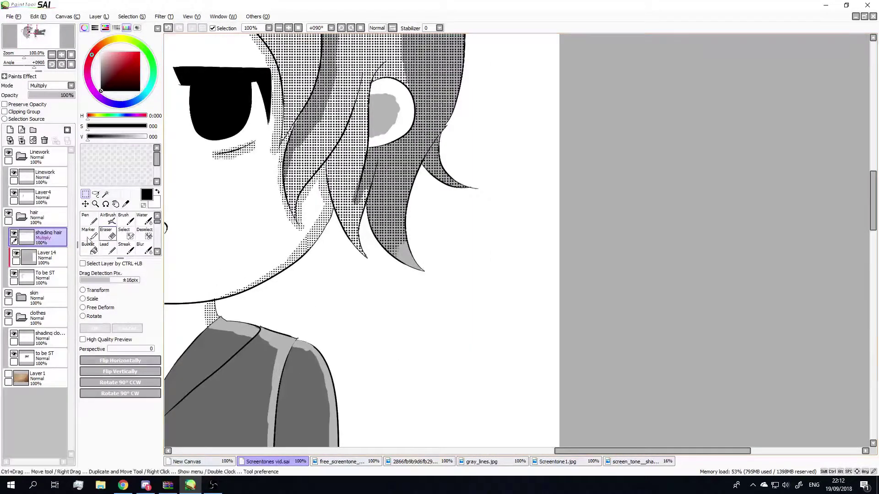
Compare the hair with shading hair and To be ST toggled, then select To be ST with the Pen.
click(14, 235)
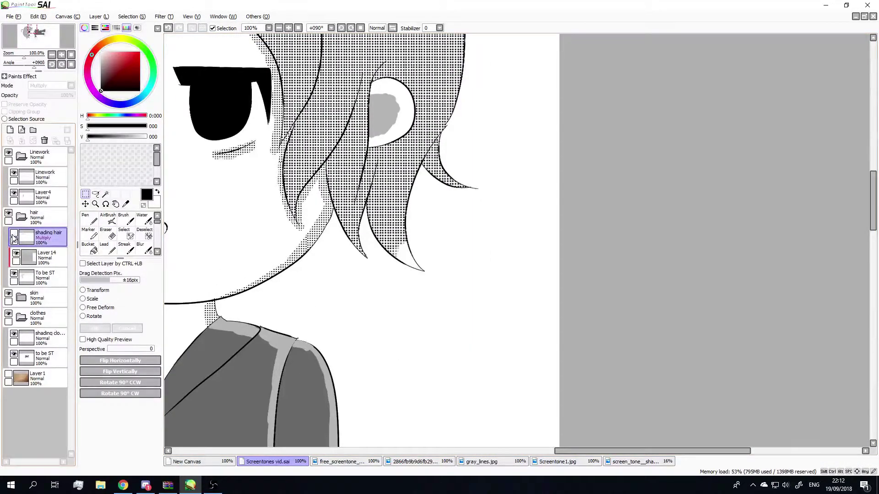
click(14, 275)
click(14, 275)
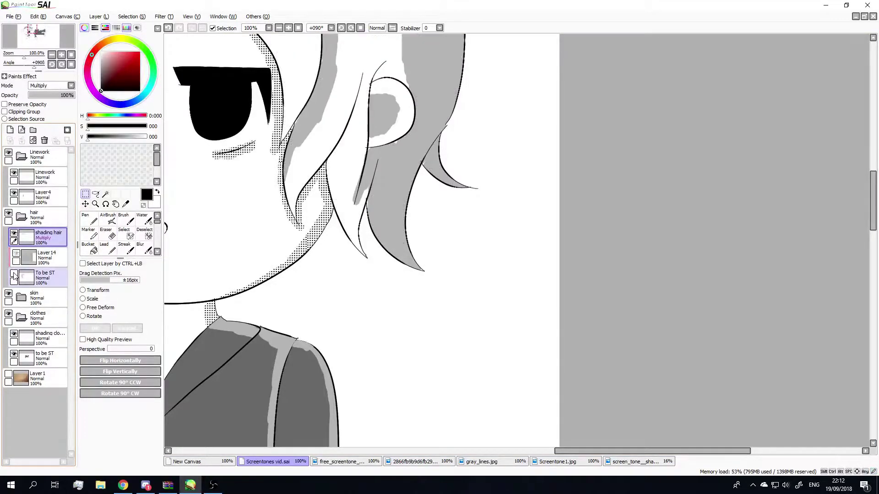
click(14, 275)
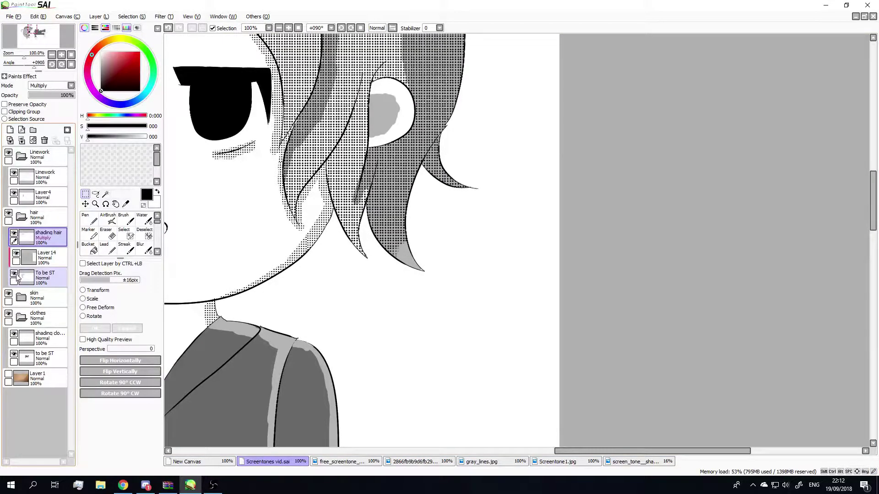
click(48, 281)
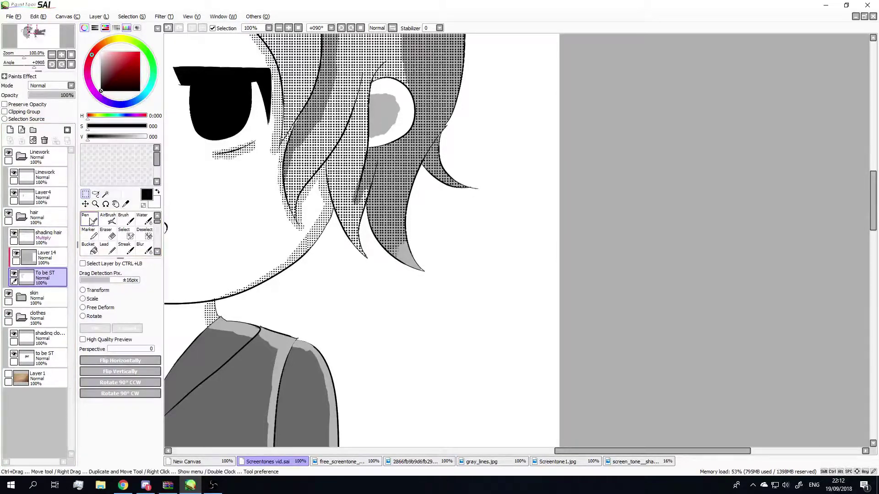
click(91, 220)
Paint grey tone strokes below the hair on To be ST, then undo them.
drag(402, 237, 425, 275)
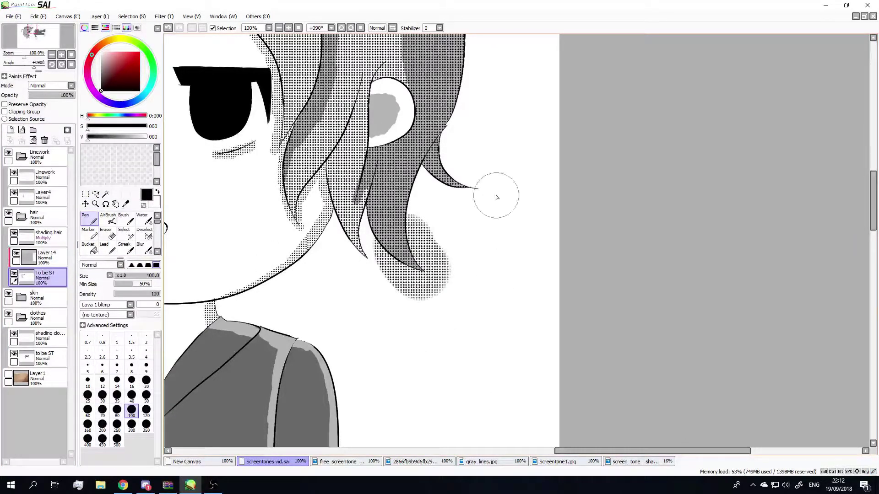
drag(496, 197, 440, 309)
key(ctrl+z)
key(ctrl+z)
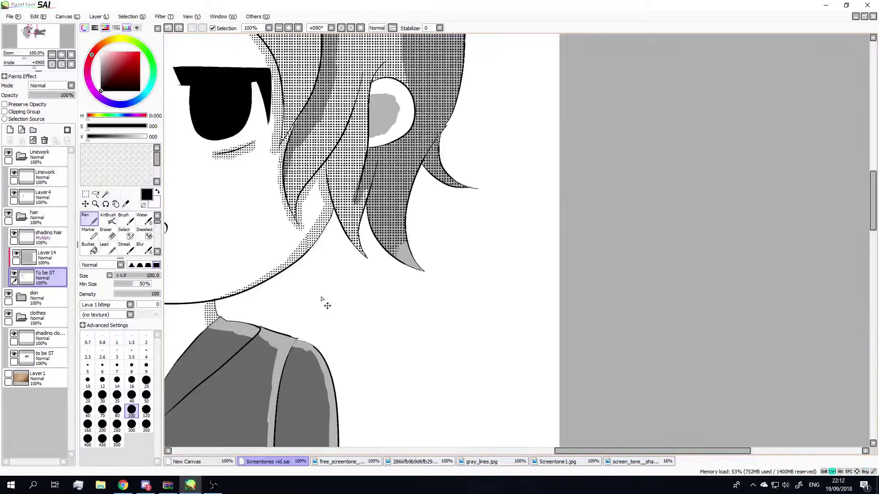
Magic-wand the hair areas from Linework, then brush the upper hair out of the selection on To be ST.
click(42, 176)
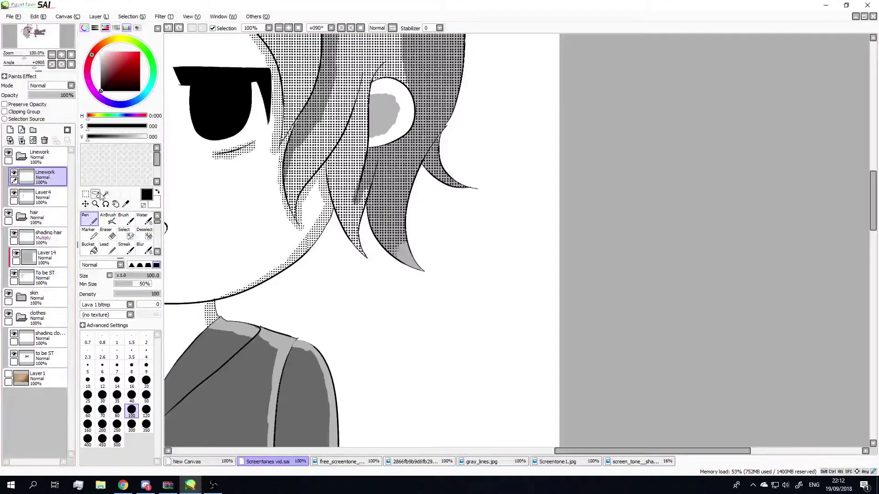
click(105, 195)
click(402, 237)
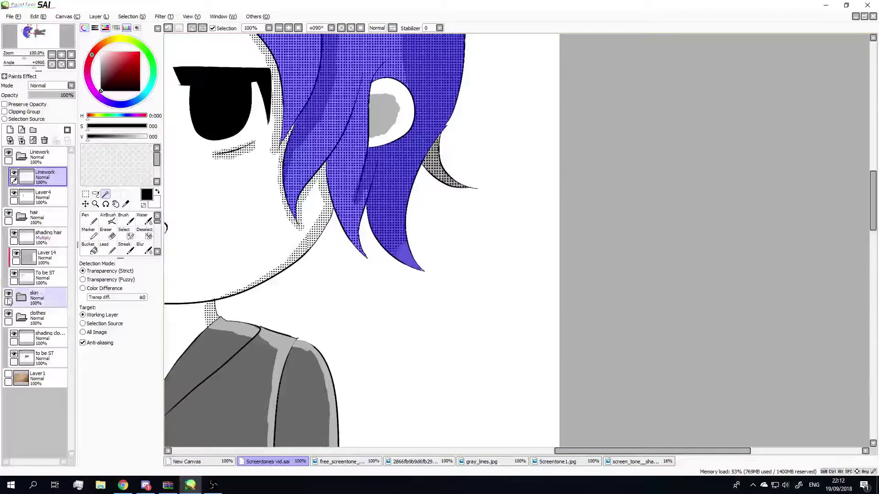
click(42, 276)
click(87, 218)
scroll(458, 259, down, 2)
scroll(441, 313, down, 6)
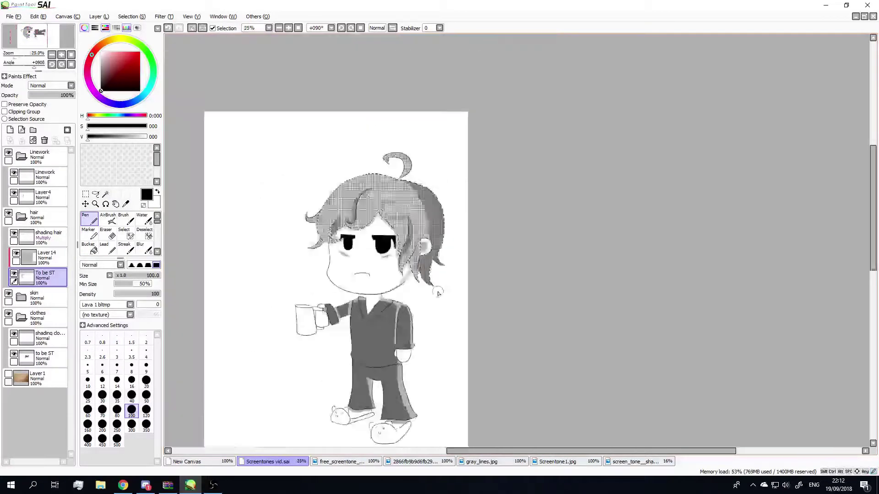
click(145, 235)
drag(371, 192, 491, 261)
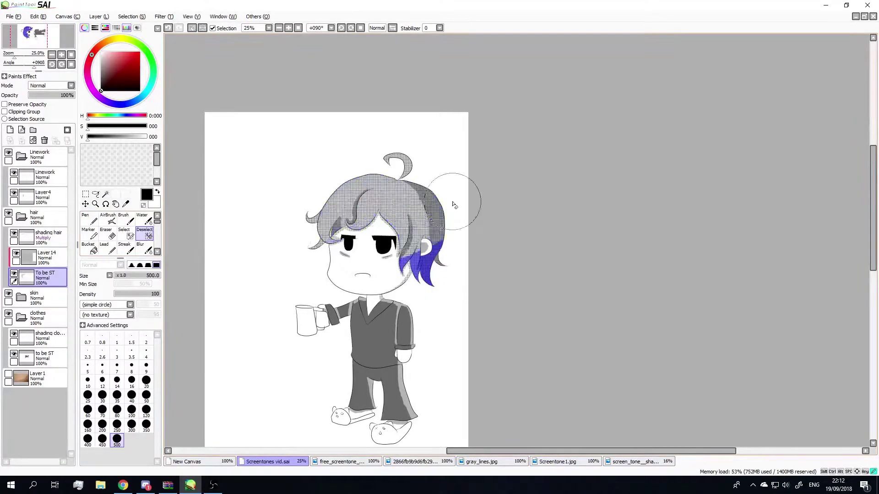
scroll(426, 234, up, 1)
scroll(387, 213, up, 3)
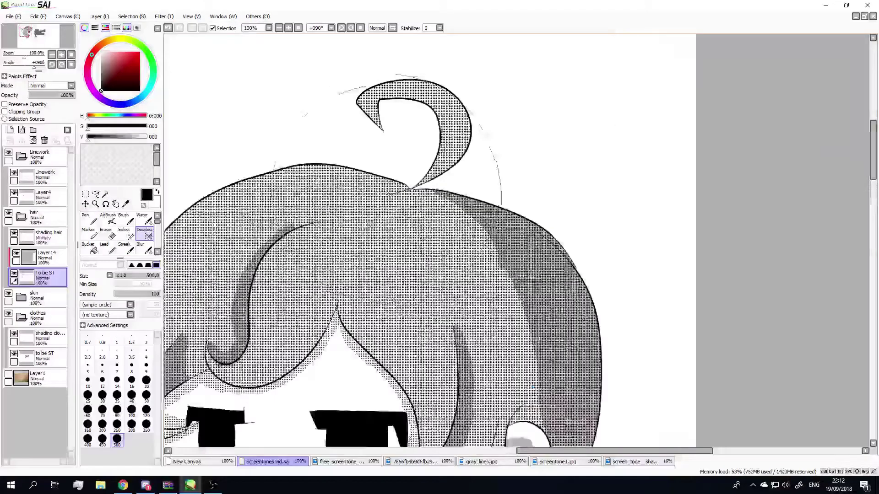
scroll(386, 213, down, 1)
scroll(387, 213, down, 2)
scroll(387, 212, down, 1)
scroll(377, 223, up, 2)
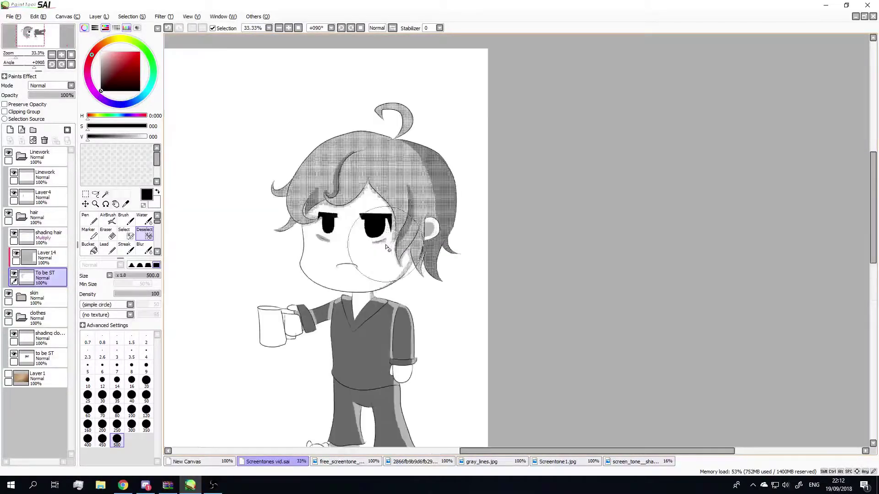
scroll(374, 231, up, 1)
scroll(371, 235, up, 1)
scroll(371, 235, down, 1)
scroll(385, 275, down, 1)
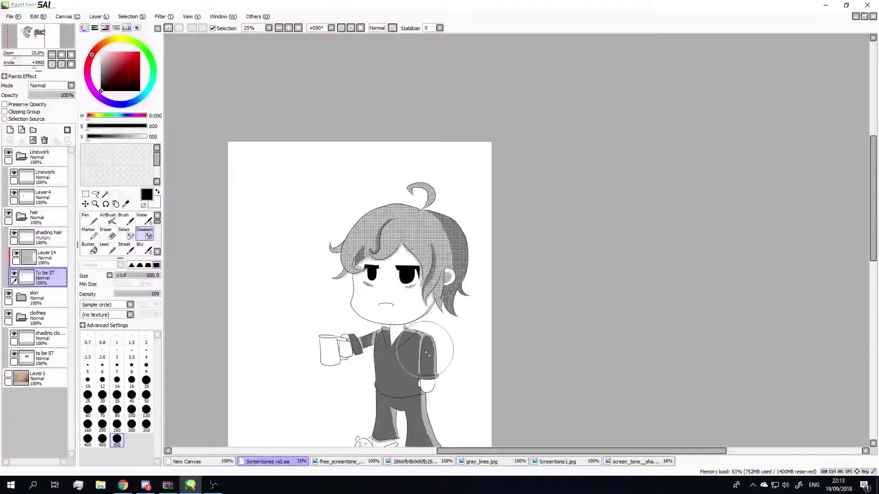
scroll(412, 371, down, 1)
scroll(421, 401, up, 1)
scroll(421, 402, up, 1)
scroll(393, 421, up, 1)
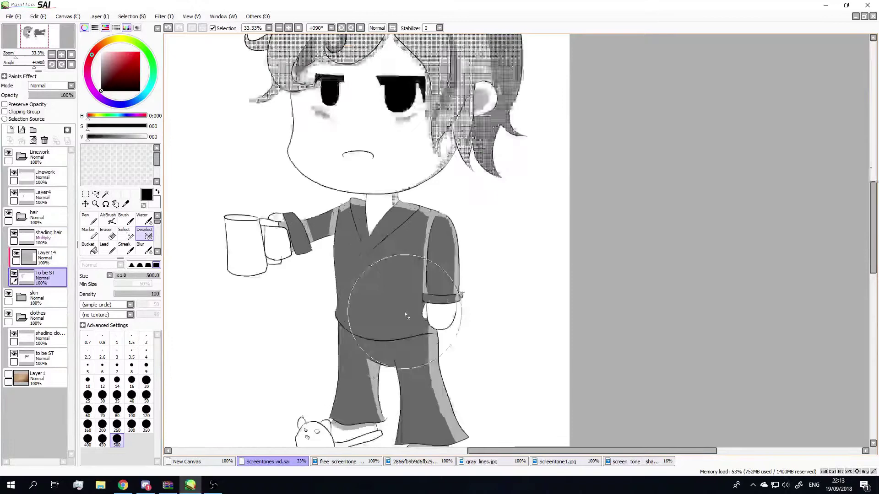
Pick the clothes shading layer, then select all of the gray_lines tone image before returning to the chibi.
click(43, 338)
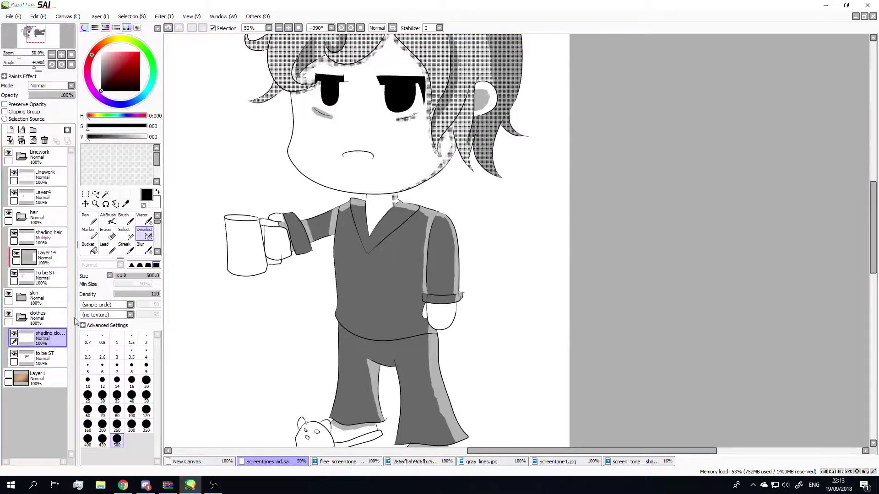
click(348, 464)
click(405, 463)
click(488, 461)
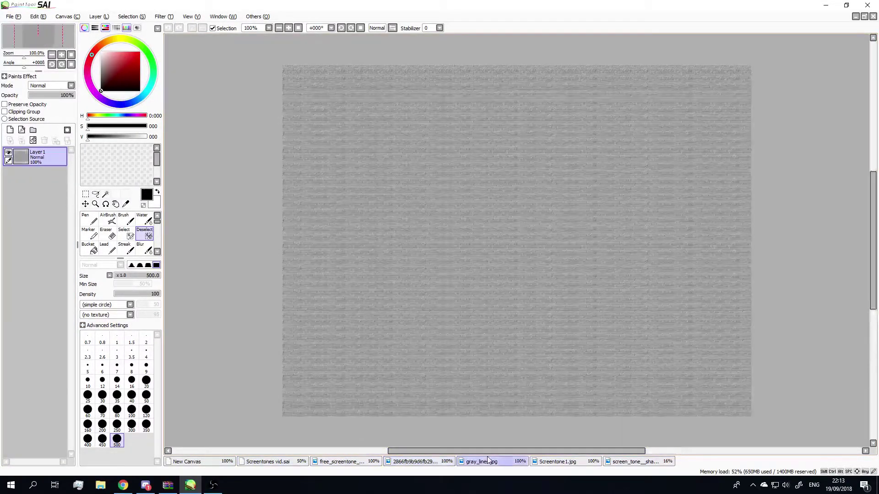
click(85, 194)
key(ctrl+a)
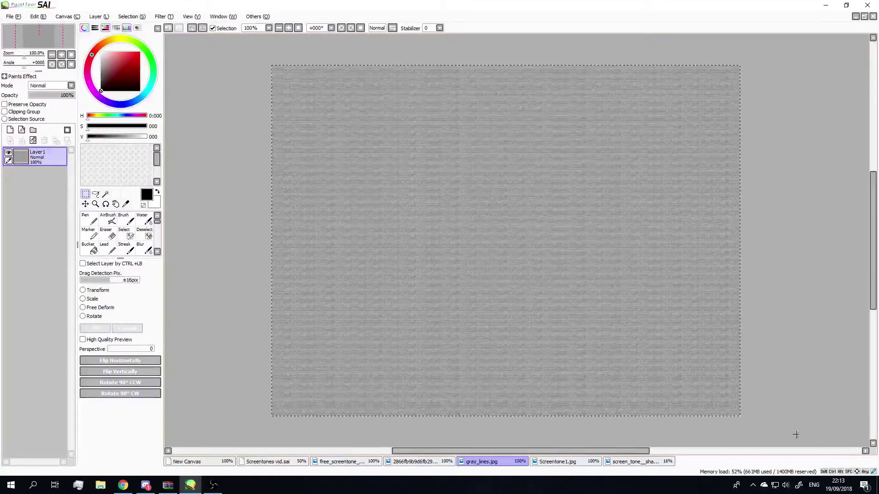
click(275, 462)
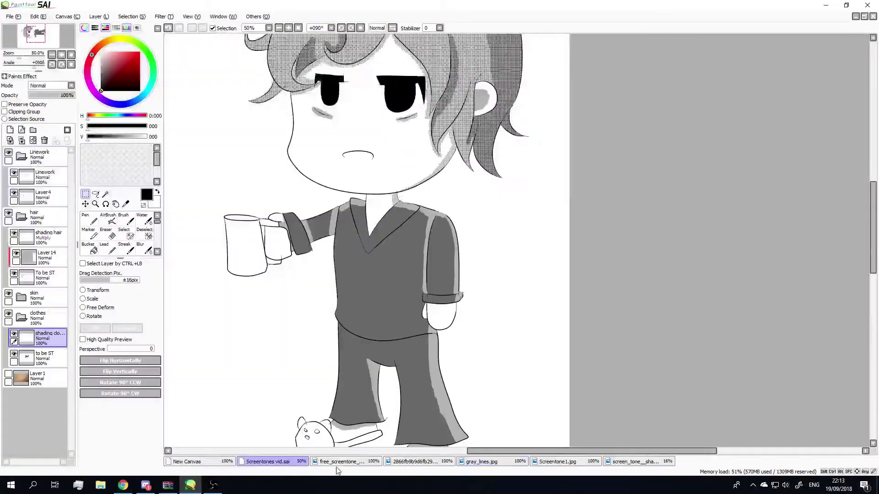
scroll(341, 331, down, 3)
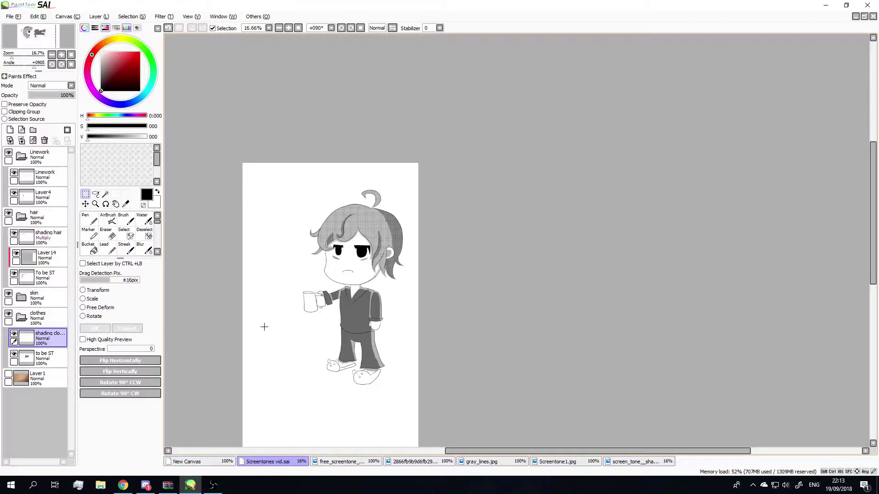
scroll(304, 331, up, 2)
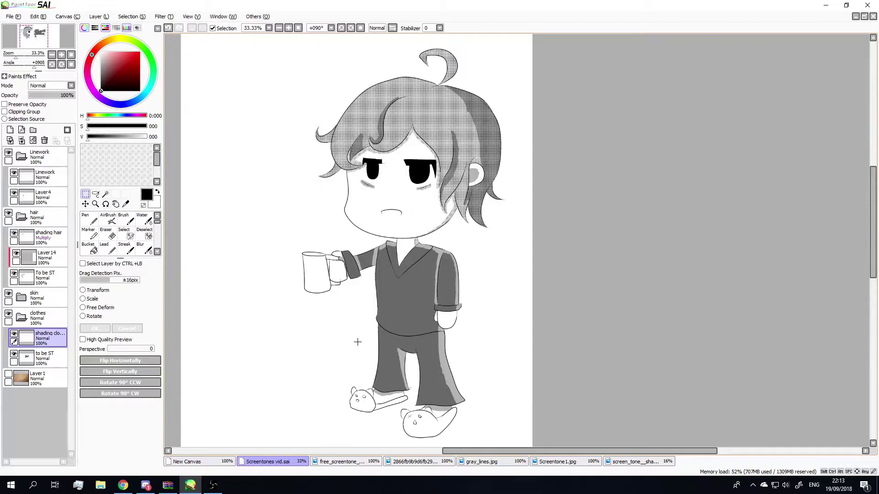
scroll(340, 323, down, 1)
scroll(336, 324, up, 1)
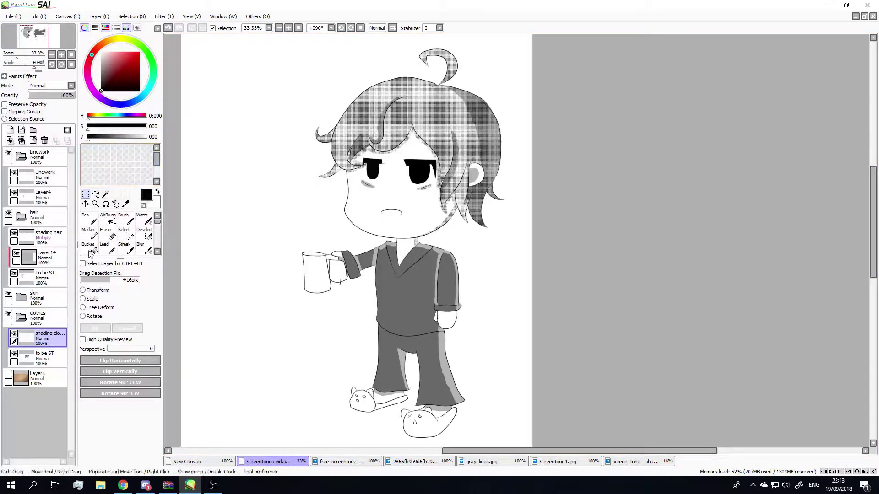
Paste the gray-lines tone over the body, clip it to the clothes and place it below the shading.
key(ctrl+v)
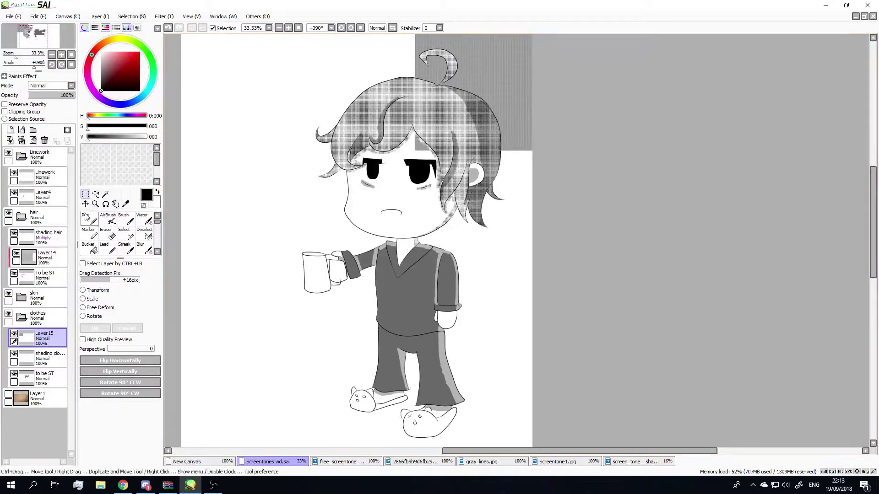
click(85, 203)
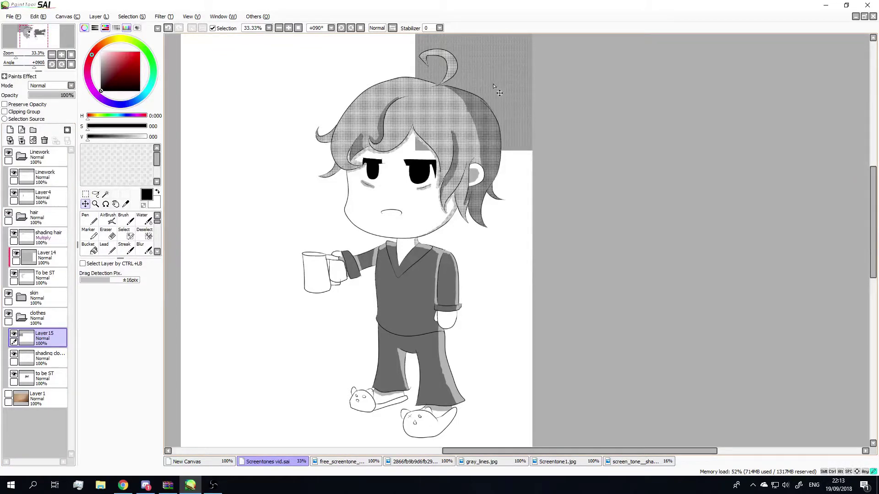
mouse_move(501, 127)
mouse_down()
mouse_move(428, 339)
mouse_move(426, 296)
mouse_up()
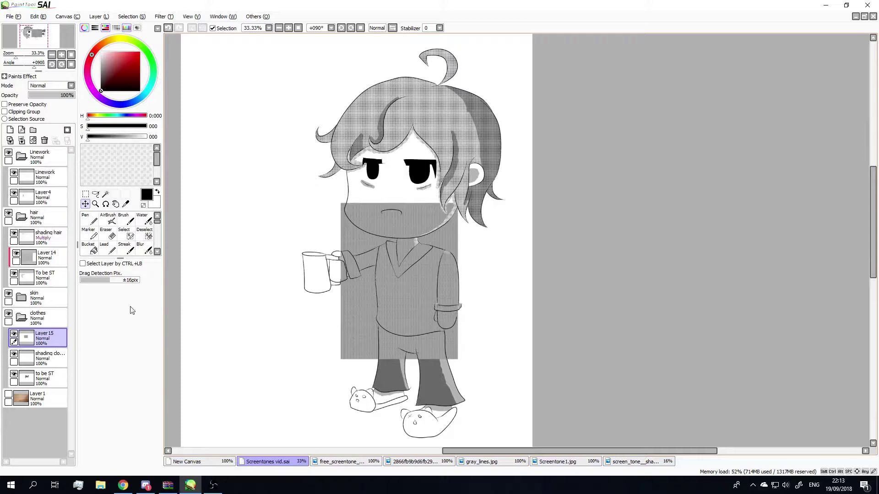
click(5, 112)
mouse_move(41, 338)
mouse_down()
mouse_move(57, 378)
mouse_move(50, 369)
mouse_up()
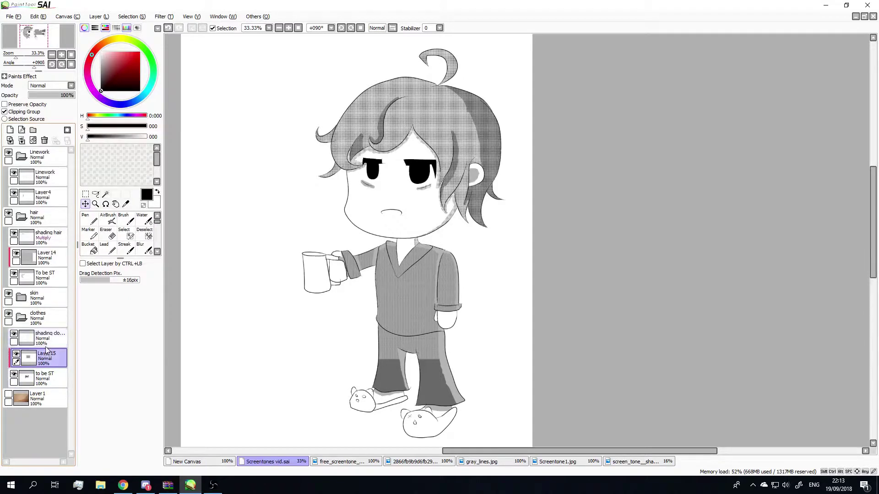
Set the clothes shading layer to Multiply, after briefly switching back to Normal.
click(55, 337)
click(70, 86)
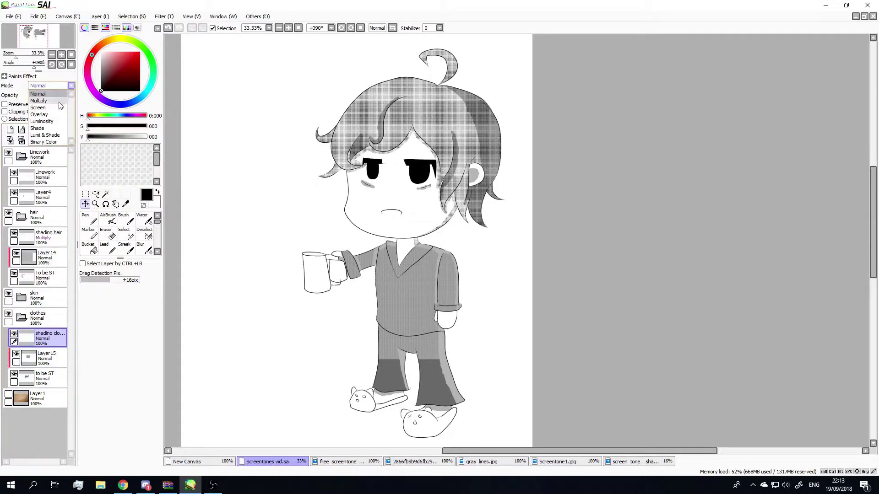
click(60, 100)
scroll(456, 297, up, 3)
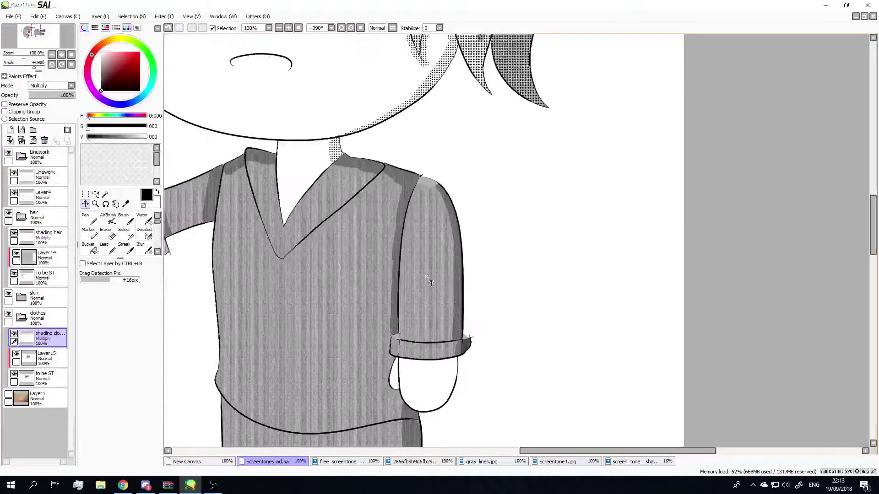
scroll(457, 296, up, 2)
scroll(376, 255, down, 3)
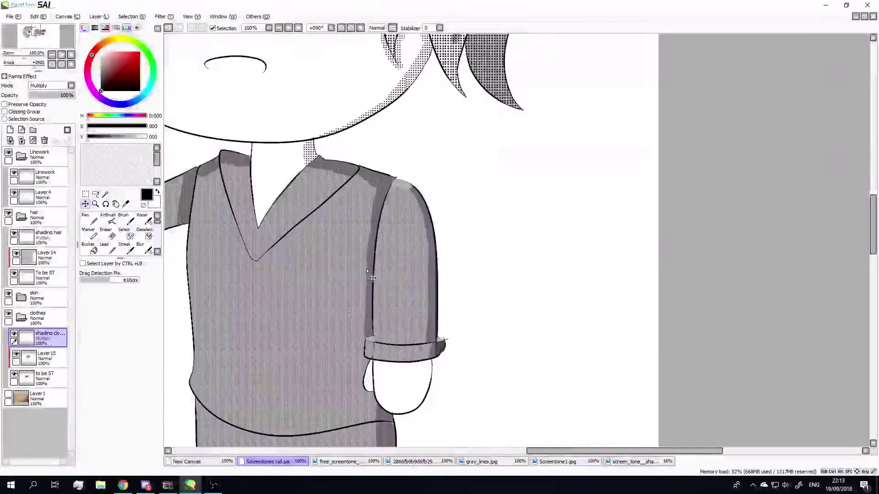
scroll(369, 272, up, 1)
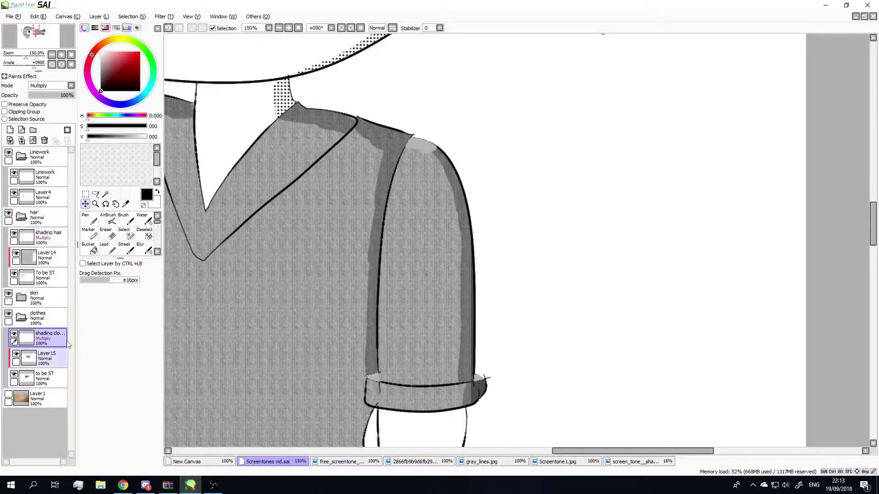
scroll(391, 186, down, 2)
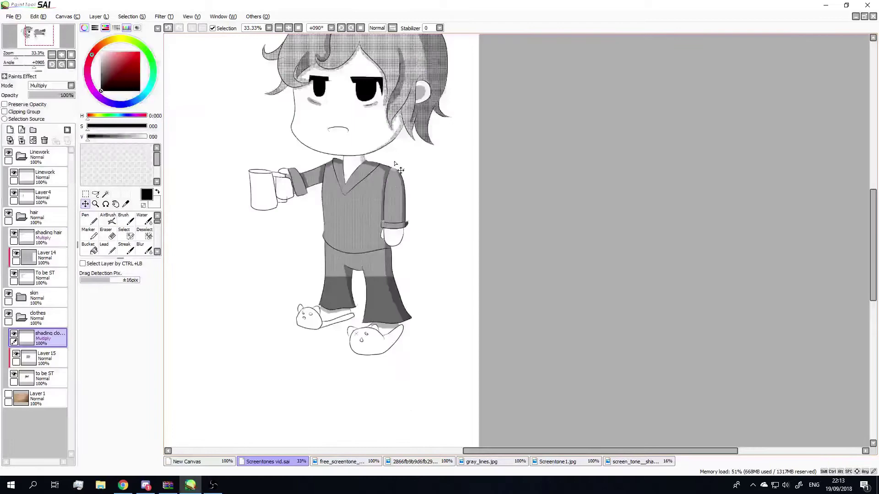
scroll(396, 166, down, 1)
scroll(405, 171, up, 3)
scroll(417, 174, down, 1)
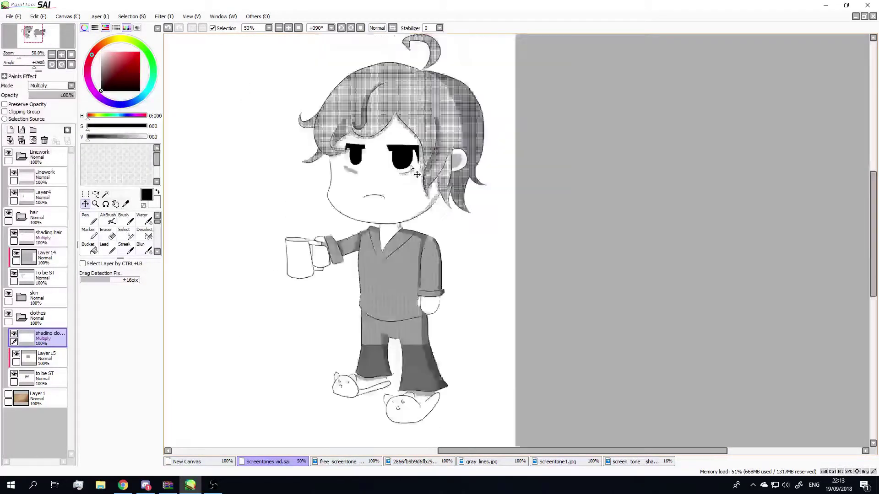
scroll(417, 174, down, 2)
scroll(416, 174, up, 4)
scroll(426, 241, up, 1)
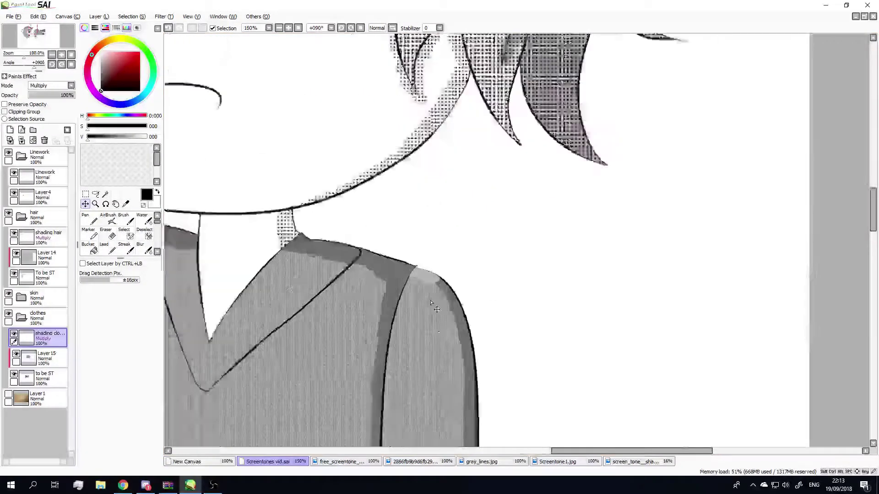
scroll(435, 309, up, 2)
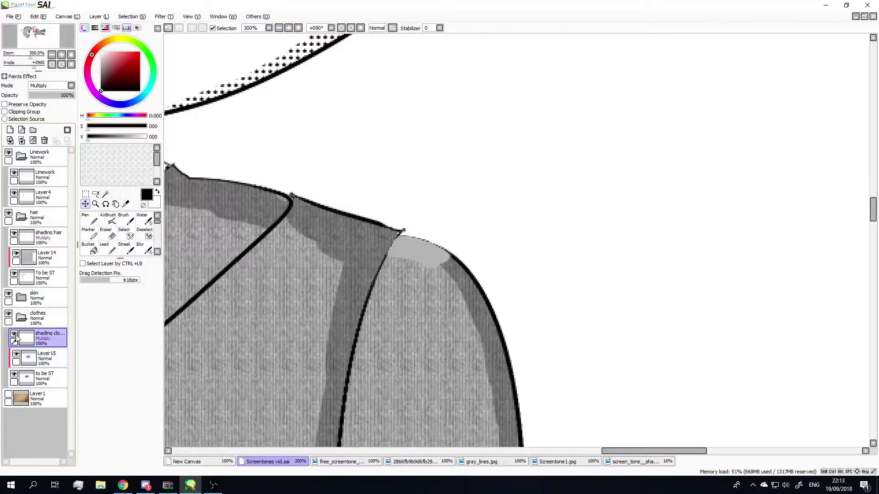
click(53, 83)
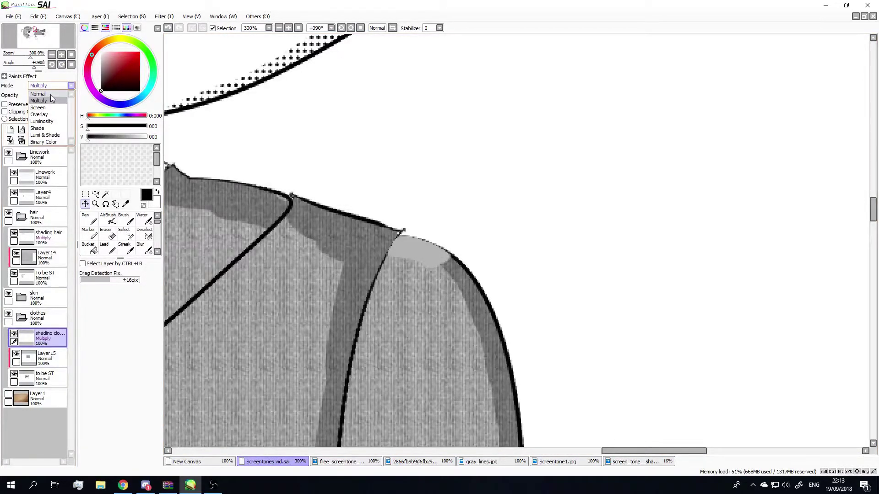
click(50, 94)
scroll(319, 249, down, 5)
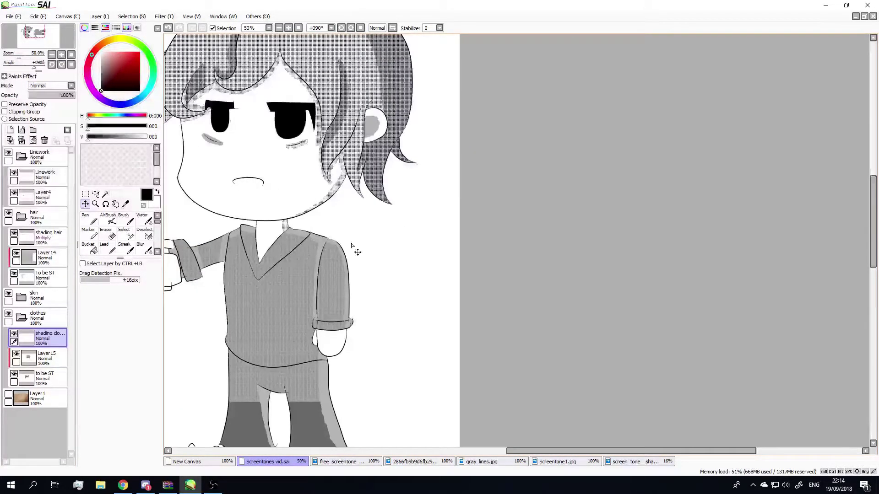
scroll(242, 252, up, 3)
scroll(403, 272, up, 2)
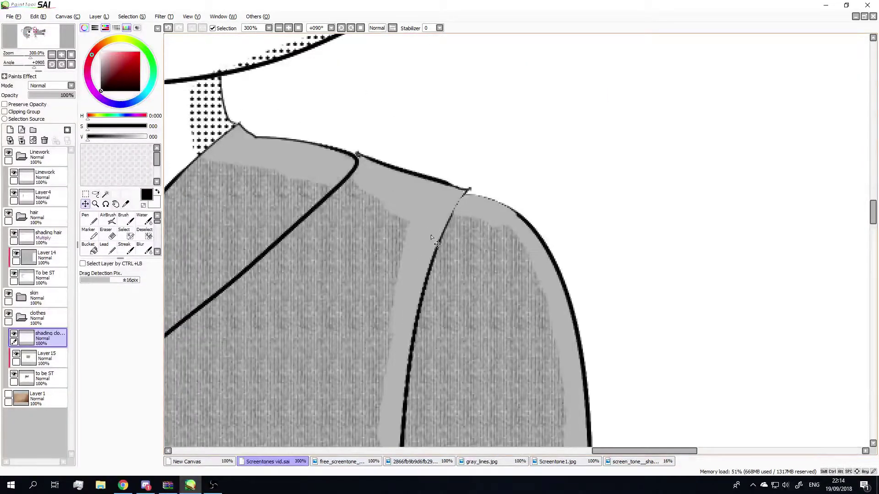
scroll(418, 270, down, 3)
scroll(417, 269, down, 3)
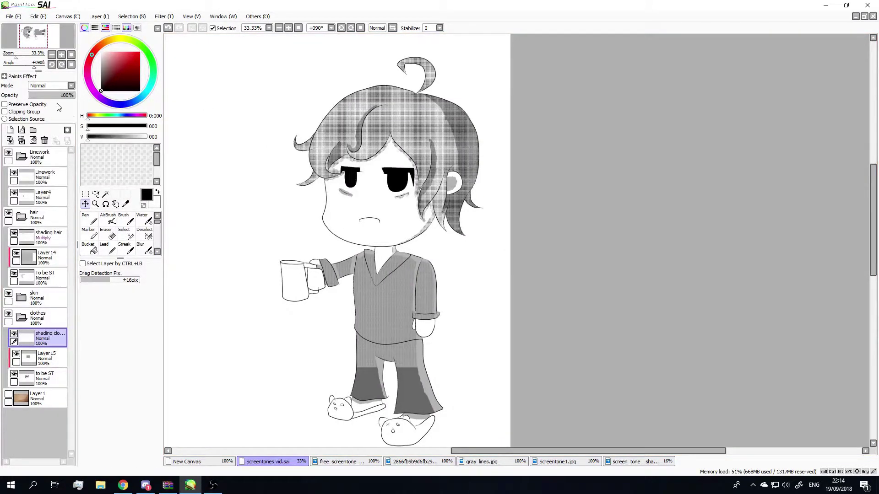
click(61, 87)
click(39, 100)
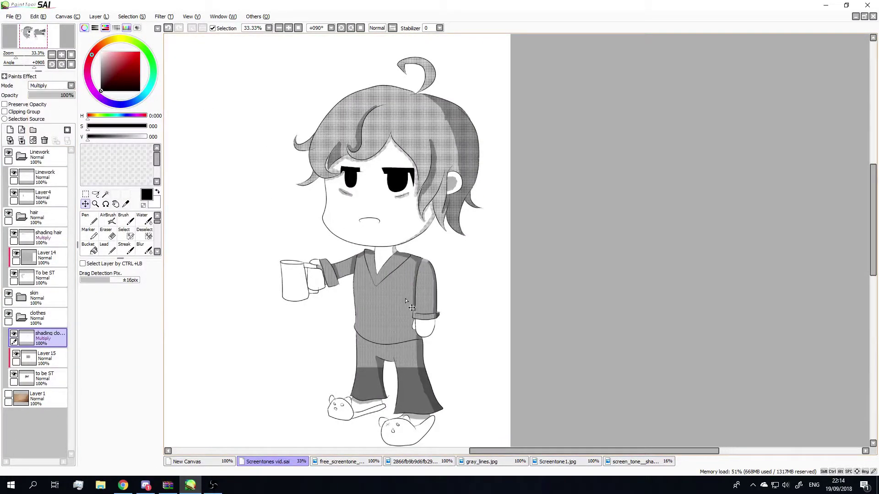
scroll(390, 296, up, 1)
scroll(389, 295, up, 3)
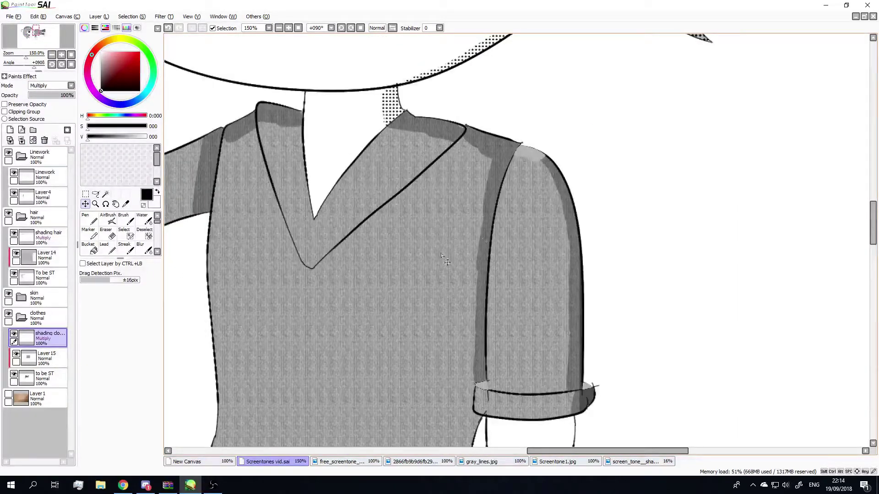
scroll(446, 261, down, 4)
scroll(444, 300, down, 2)
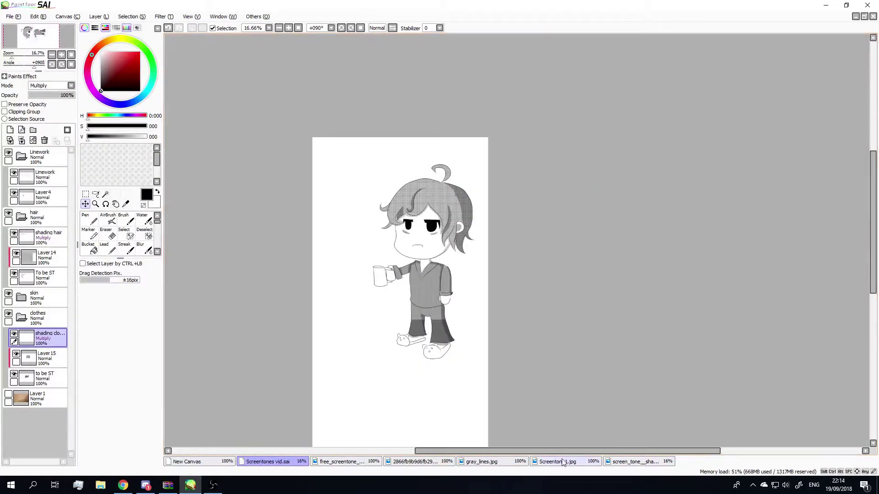
Paste the screentone as Layer16 over the legs, keep it Normal, clip it and move it below the shading.
key(ctrl+v)
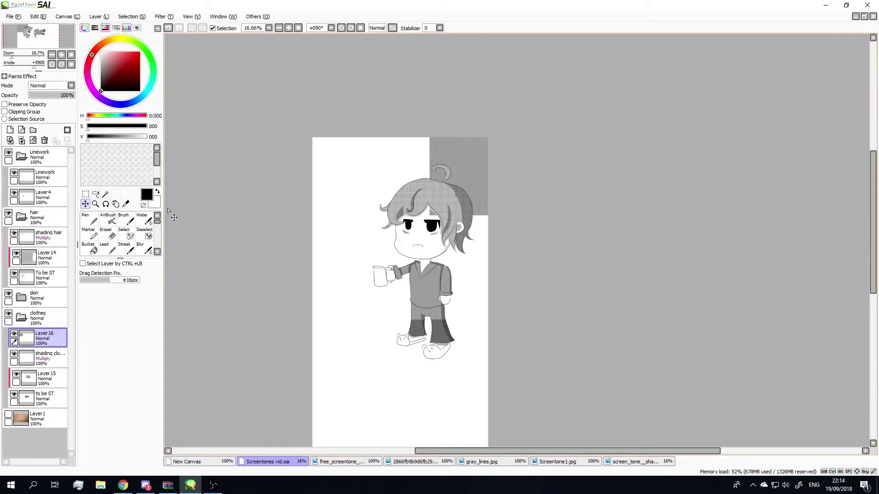
drag(473, 166, 441, 348)
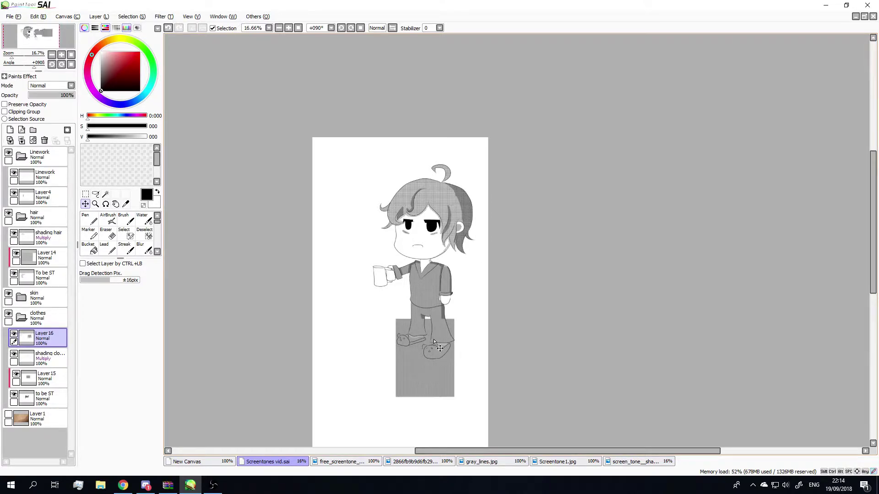
scroll(396, 299, up, 1)
scroll(489, 343, up, 1)
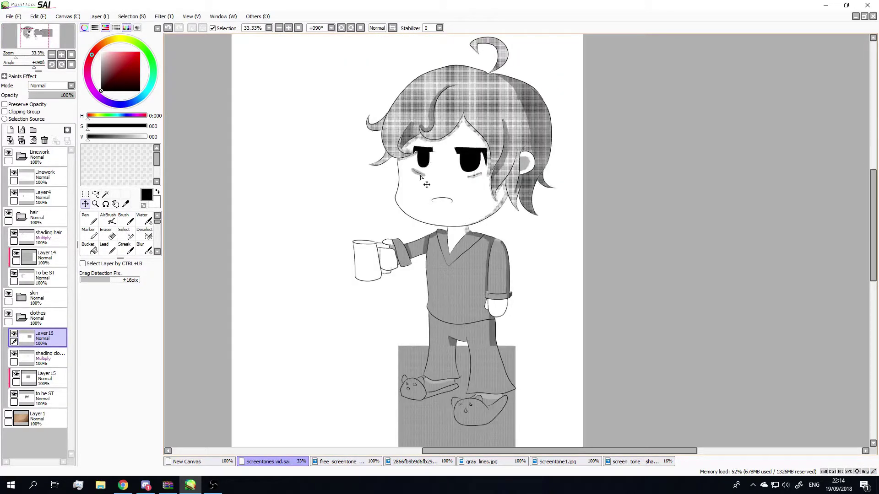
scroll(426, 184, down, 1)
scroll(453, 309, up, 3)
scroll(461, 245, down, 4)
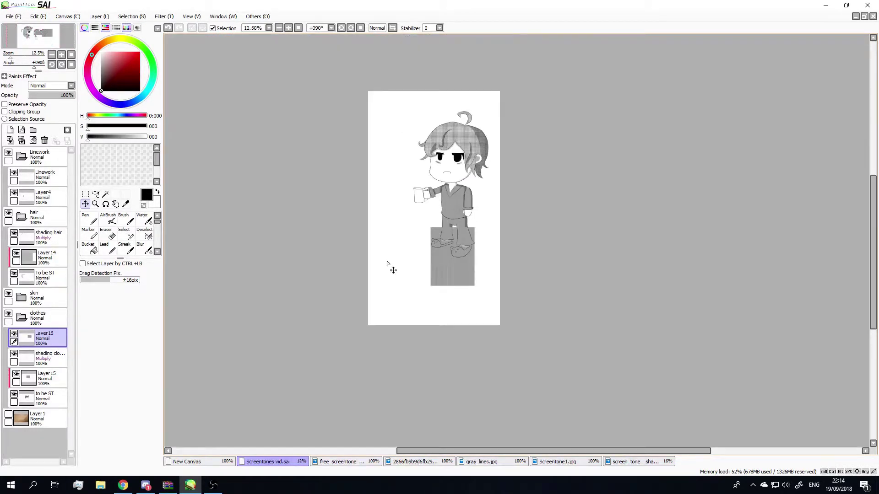
scroll(439, 238, up, 2)
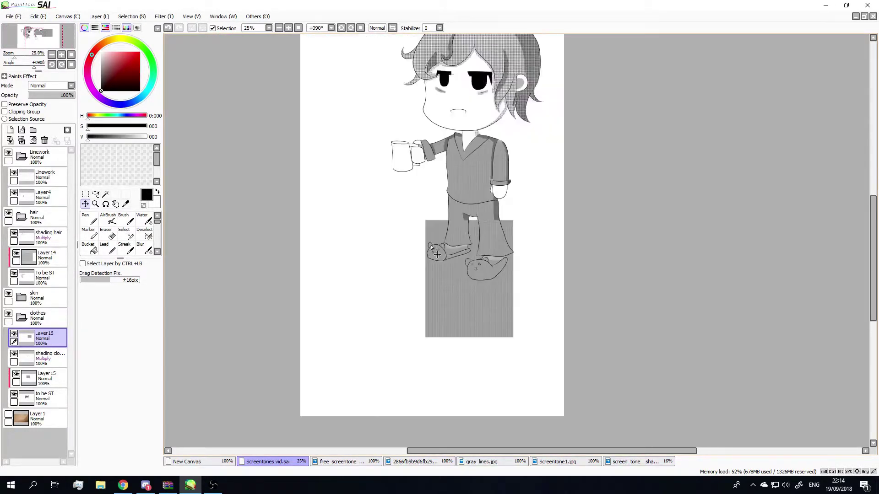
click(65, 86)
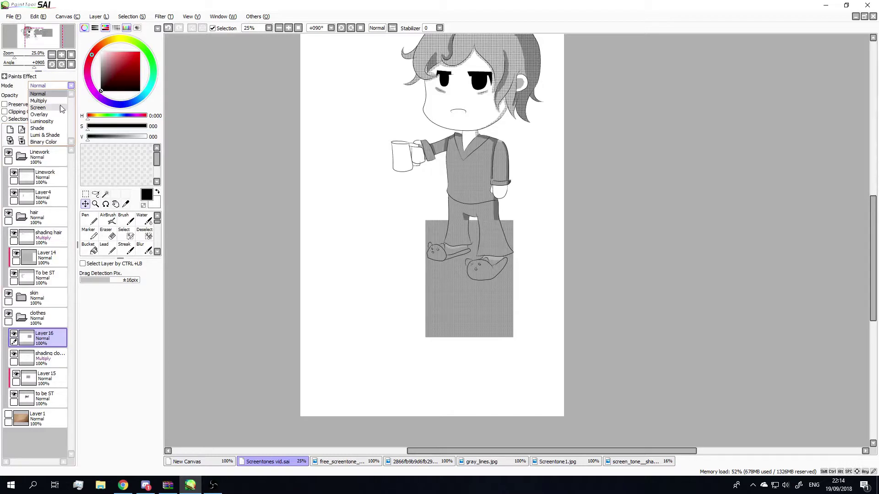
click(14, 103)
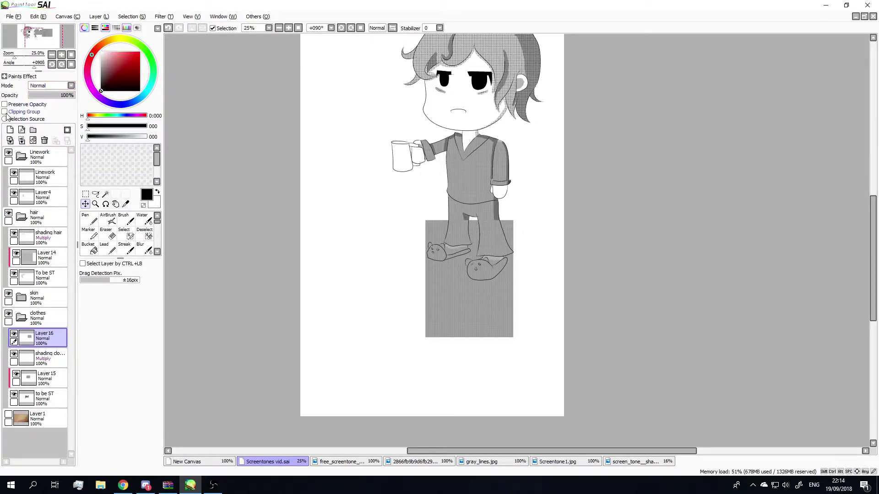
click(5, 111)
drag(41, 336, 46, 371)
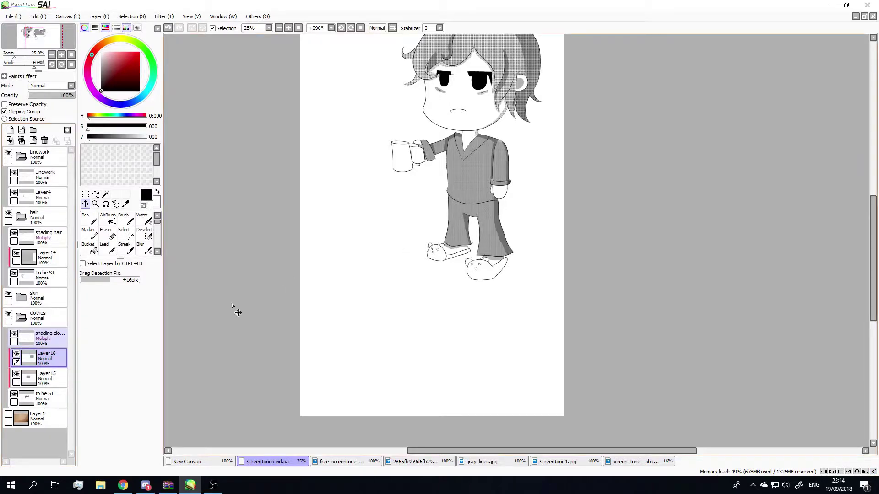
scroll(526, 232, up, 1)
scroll(472, 232, up, 2)
scroll(474, 137, down, 3)
scroll(477, 120, down, 1)
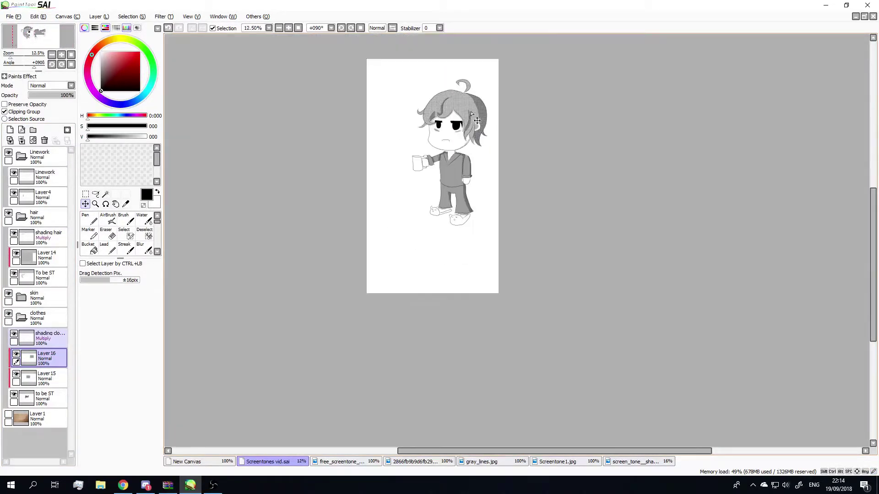
scroll(481, 103, up, 1)
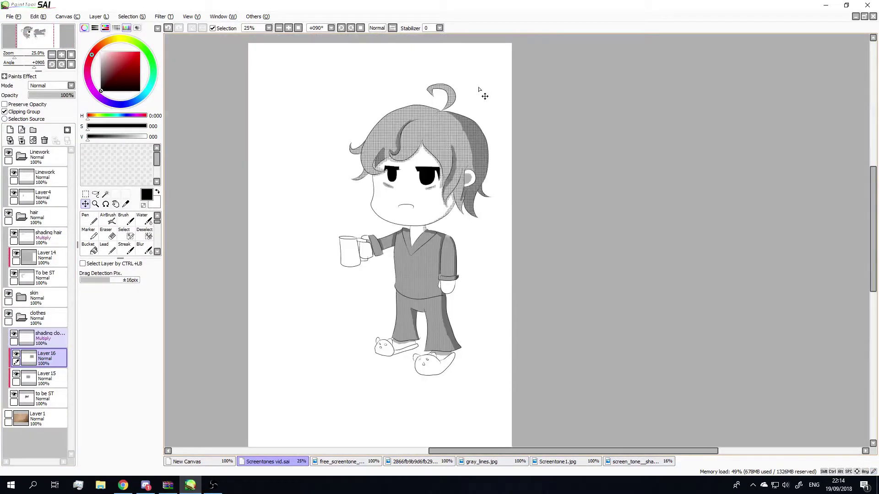
Choose the Deselect brush tool from the tool palette.
click(145, 234)
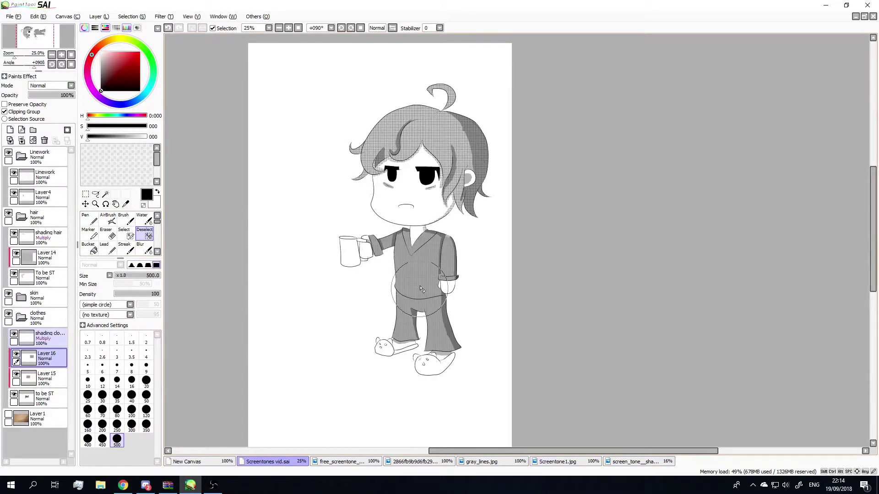
scroll(412, 215, up, 1)
scroll(412, 215, up, 3)
scroll(405, 216, down, 4)
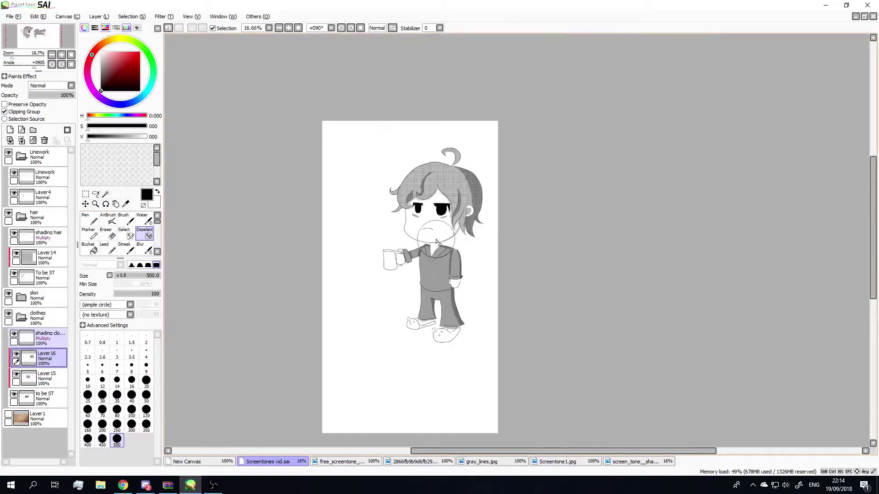
scroll(440, 219, up, 1)
scroll(458, 244, up, 1)
scroll(458, 244, down, 2)
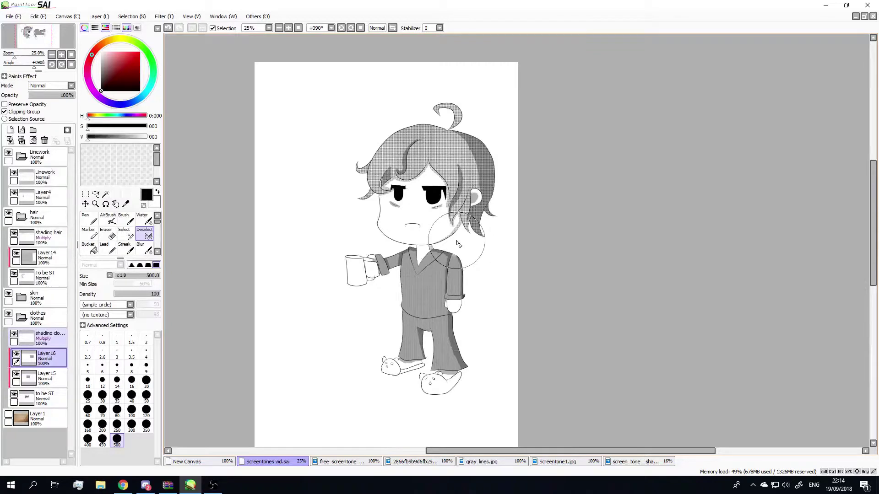
scroll(364, 290, up, 1)
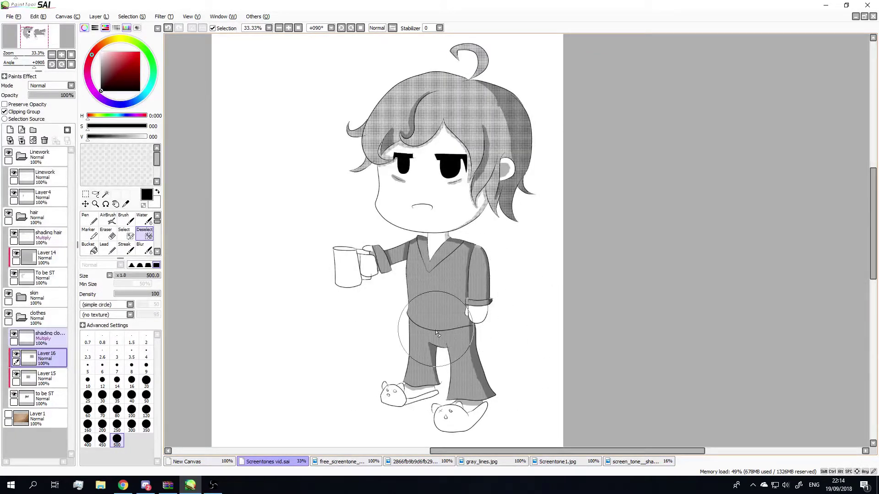
Select all of the bokeh screentone image and return to the chibi drawing.
click(431, 464)
click(342, 464)
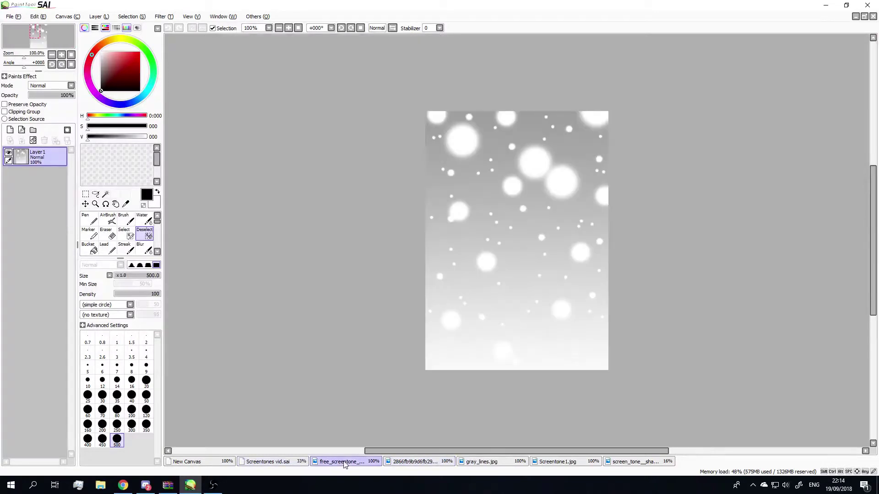
click(86, 194)
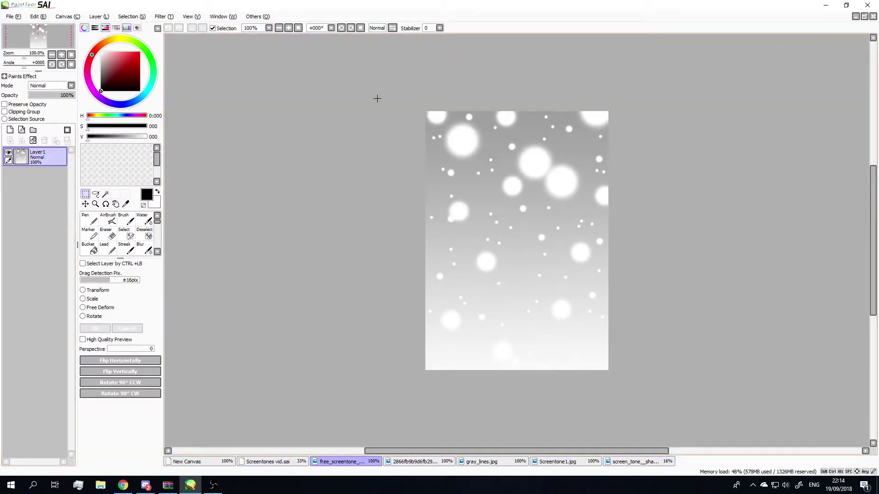
scroll(384, 137, down, 2)
key(ctrl+a)
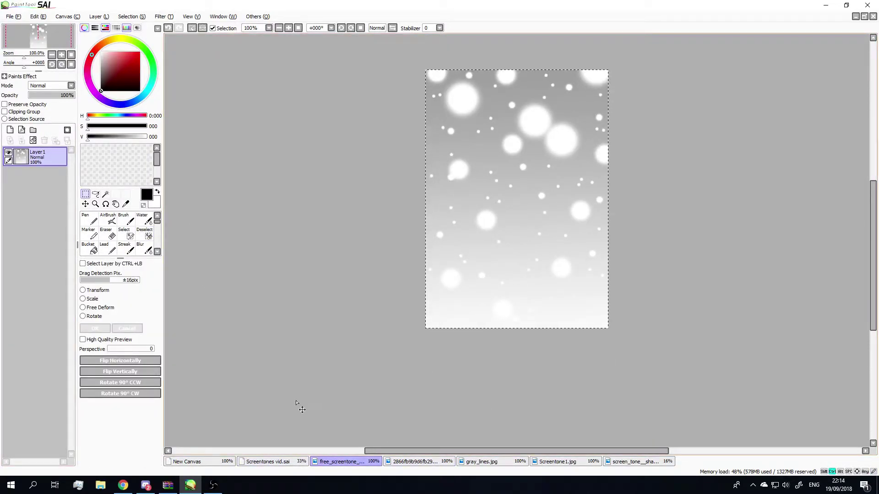
click(268, 462)
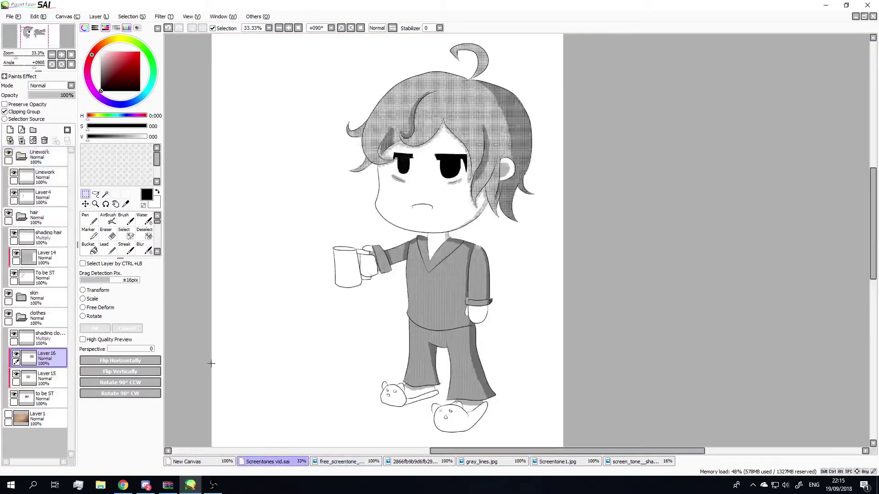
Paste the bokeh tone as a new layer above Layer 1 and move it beside the face.
click(35, 153)
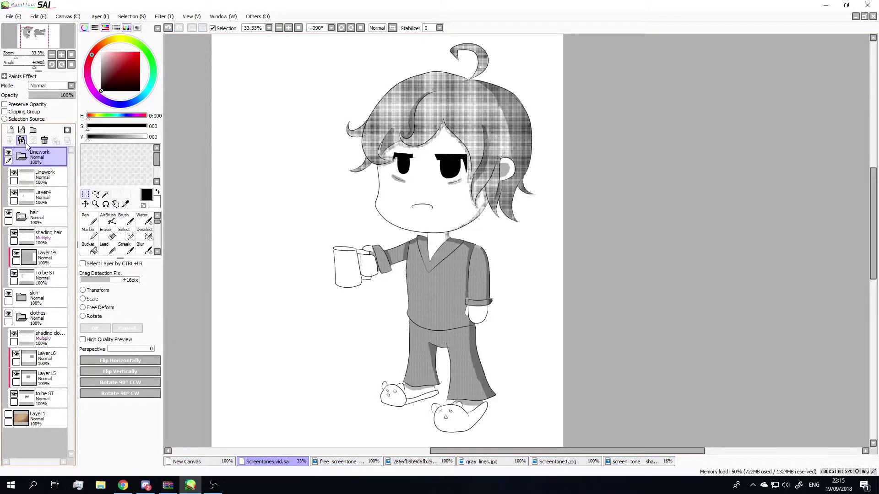
click(10, 130)
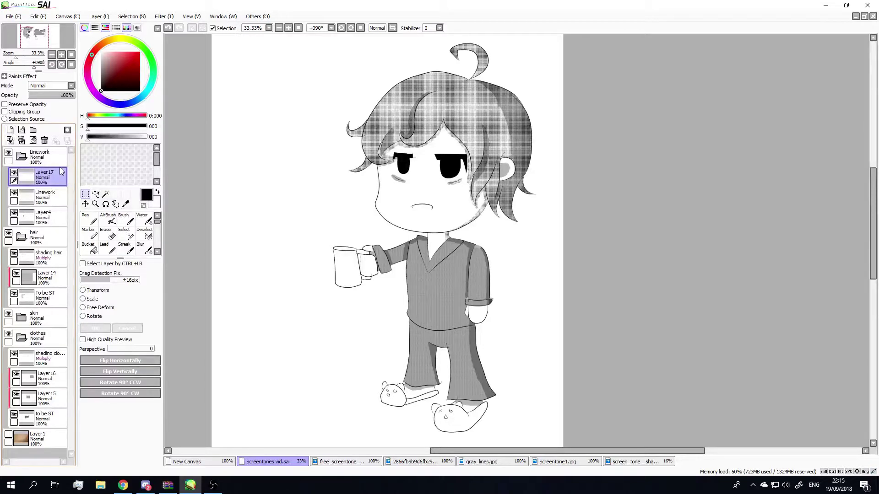
click(44, 140)
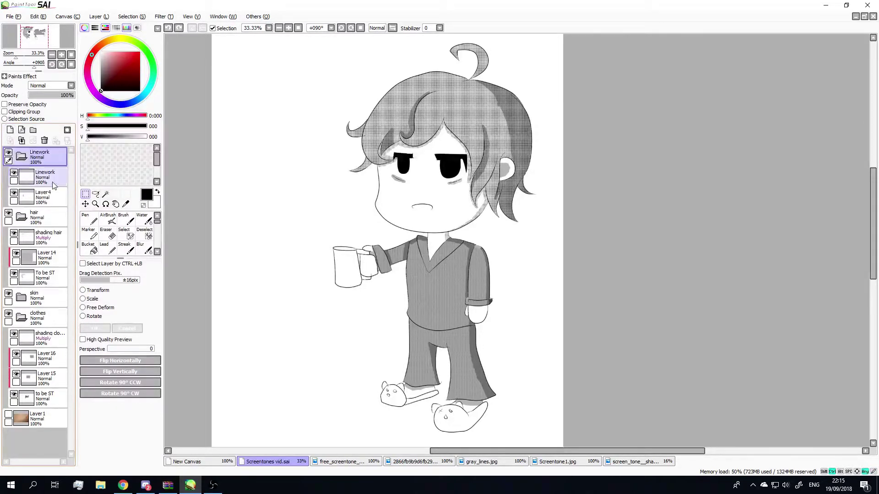
click(42, 421)
key(ctrl+shift+n)
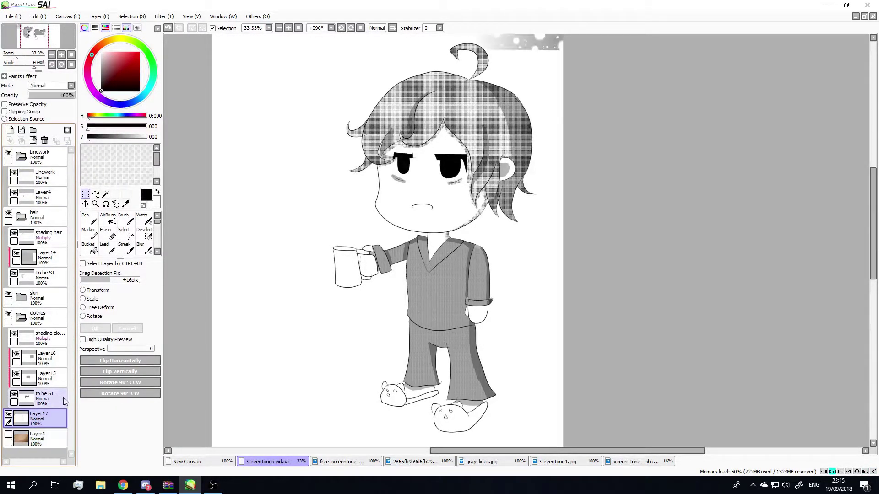
scroll(323, 259, down, 1)
scroll(349, 215, up, 1)
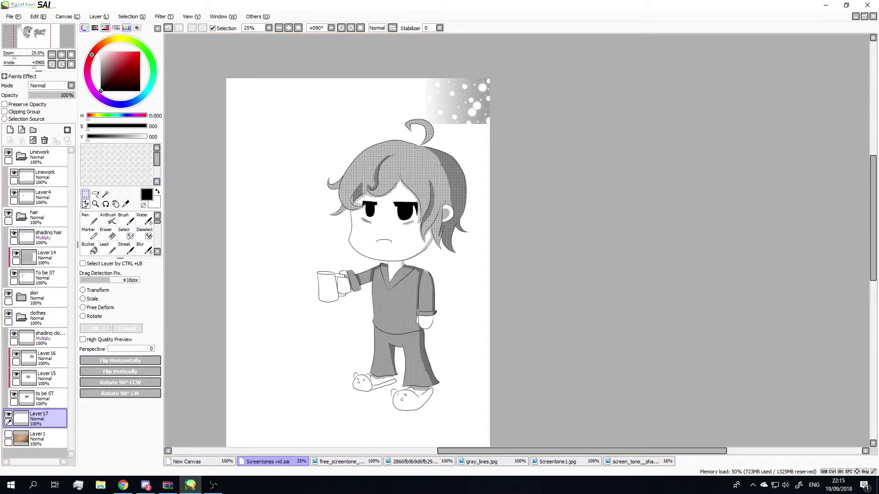
click(85, 204)
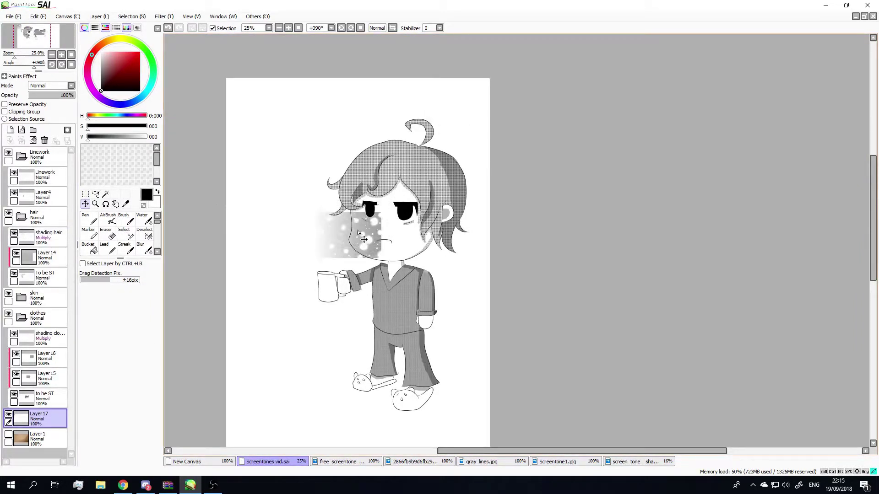
mouse_move(473, 103)
mouse_down()
mouse_move(344, 255)
mouse_move(311, 237)
mouse_up()
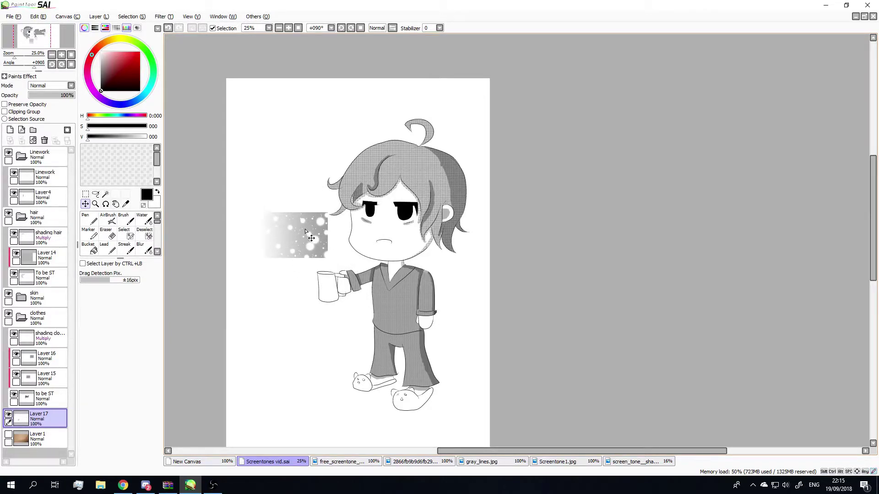
Fill a new layer with black using Magic Wand and a size-500 Pen, then reselect Layer 17.
click(11, 130)
drag(35, 418, 38, 444)
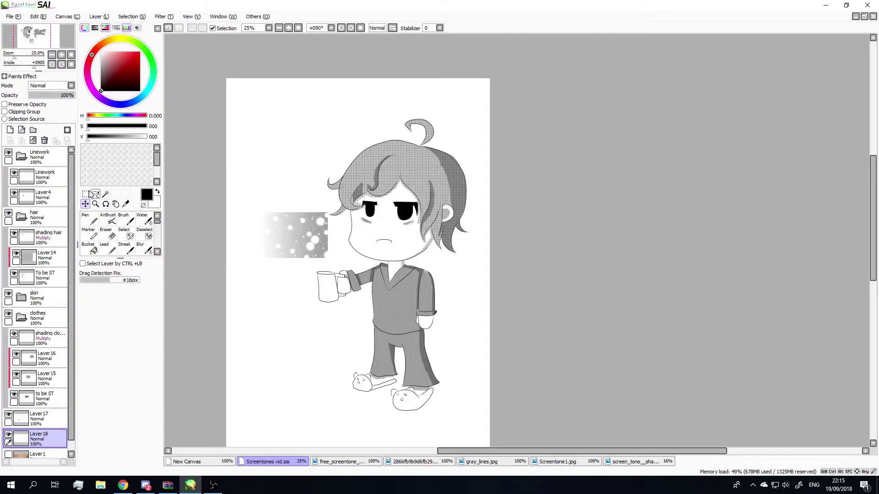
click(105, 194)
click(312, 138)
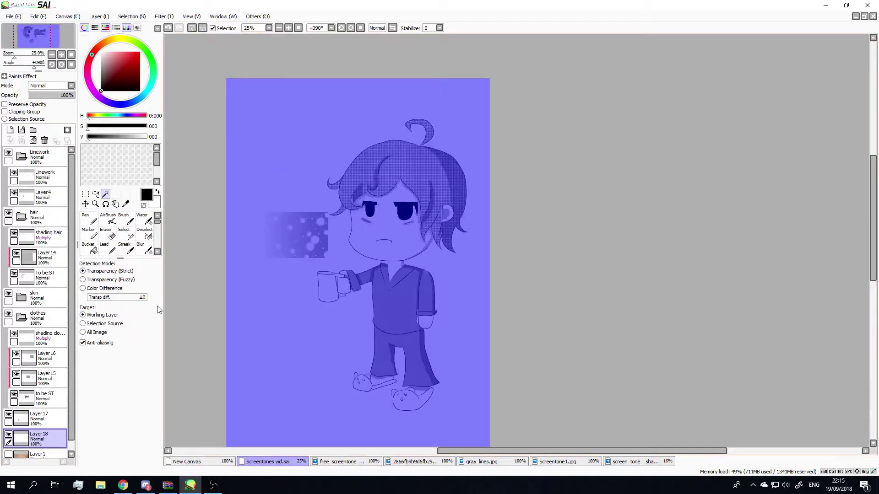
scroll(215, 292, down, 1)
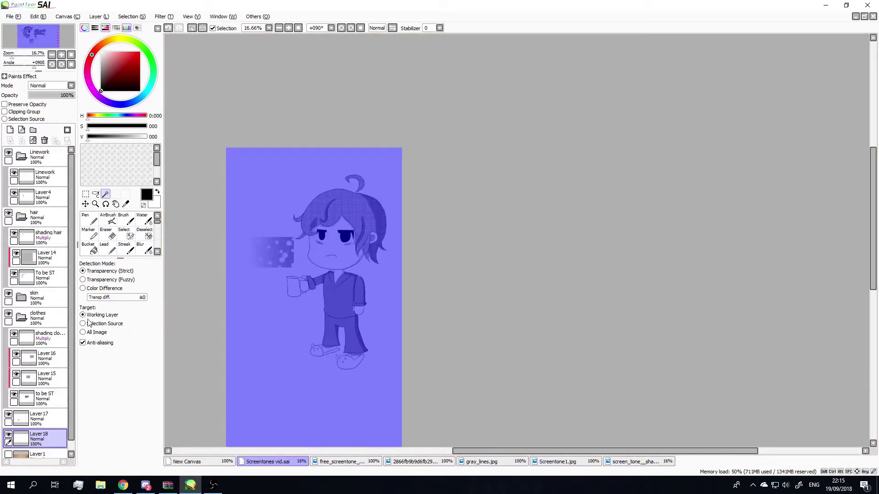
click(90, 220)
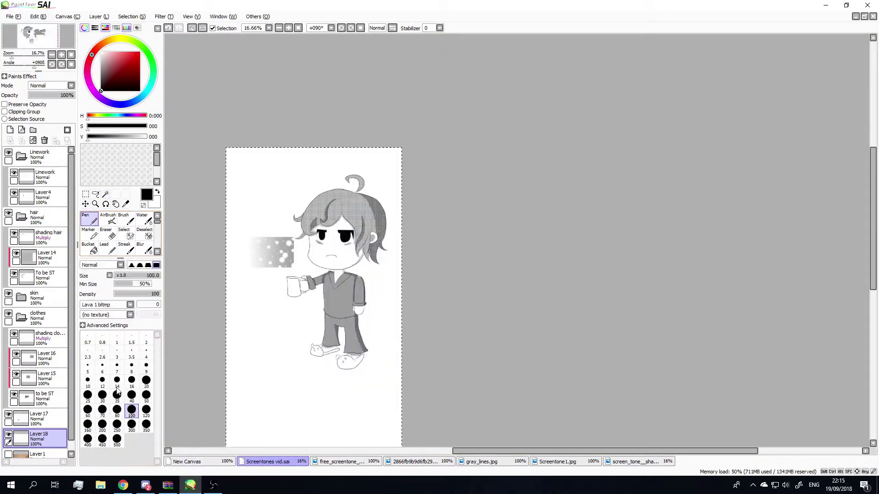
click(118, 439)
mouse_move(304, 151)
mouse_down()
mouse_move(288, 266)
mouse_move(428, 131)
mouse_move(476, 274)
mouse_move(304, 359)
mouse_move(269, 404)
mouse_move(190, 412)
mouse_move(447, 339)
mouse_move(391, 327)
mouse_move(430, 362)
mouse_up()
scroll(395, 301, down, 2)
scroll(402, 348, up, 1)
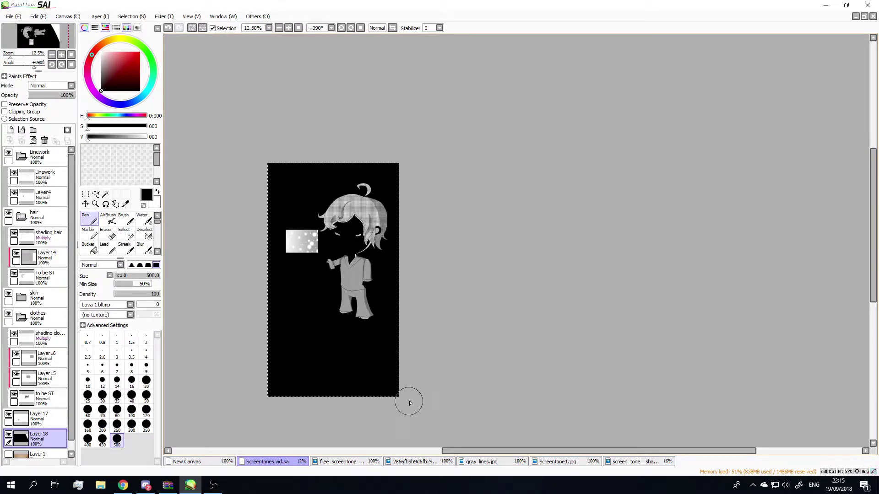
scroll(405, 398, up, 2)
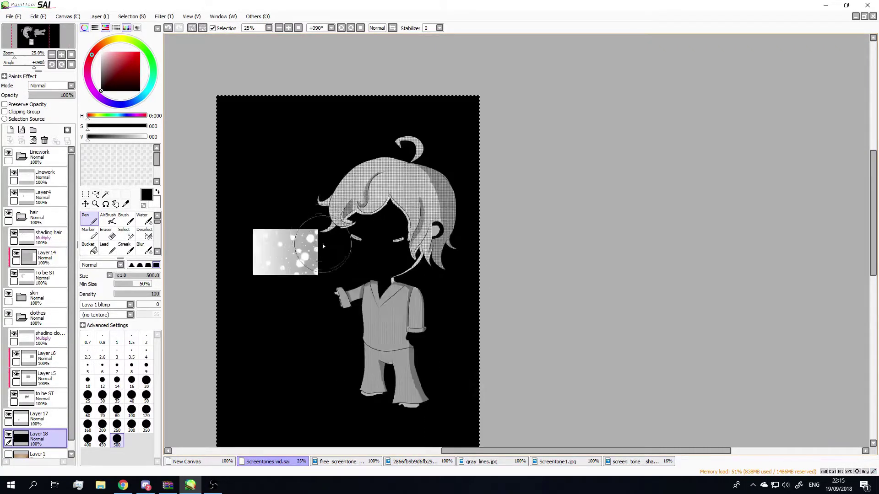
click(48, 417)
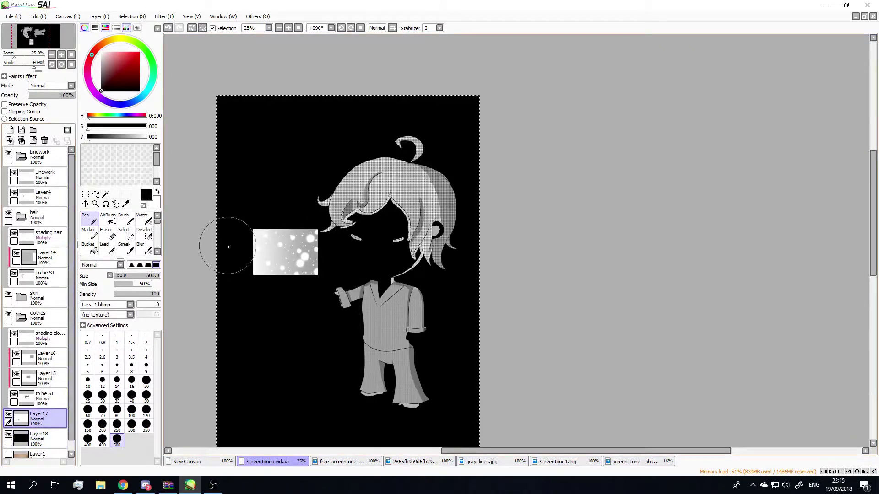
Drag the sparkle patch to the upper left and hide the black background layer.
click(85, 205)
mouse_move(303, 250)
mouse_down()
mouse_move(396, 189)
mouse_move(353, 232)
mouse_move(336, 299)
mouse_move(303, 299)
mouse_move(300, 149)
mouse_move(313, 135)
mouse_up()
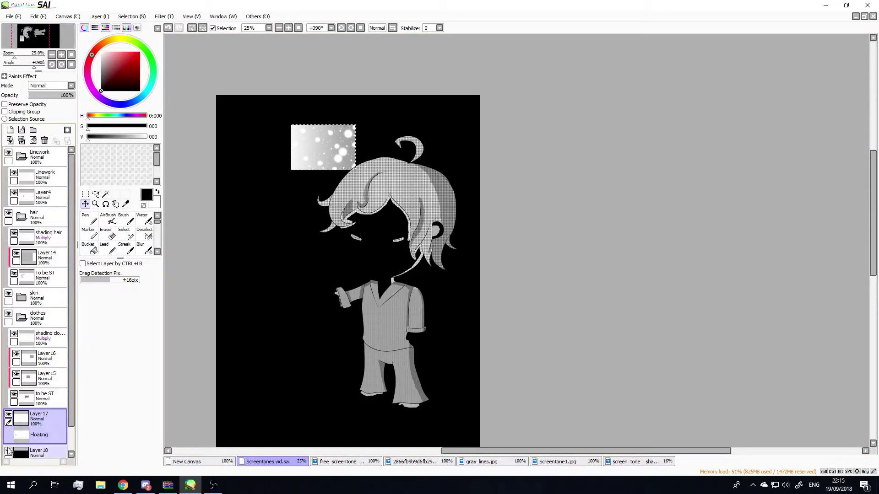
click(9, 453)
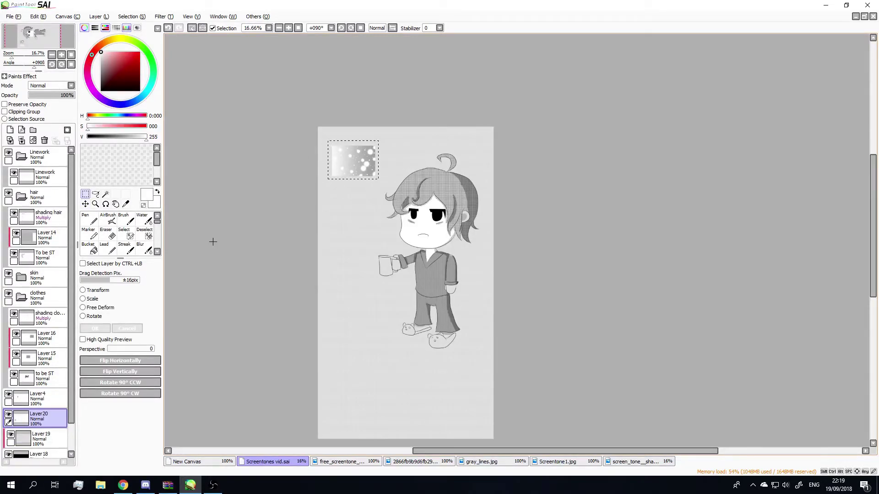
Transform the sparkle patch, scaling it wider and taller to cover the whole canvas.
click(88, 291)
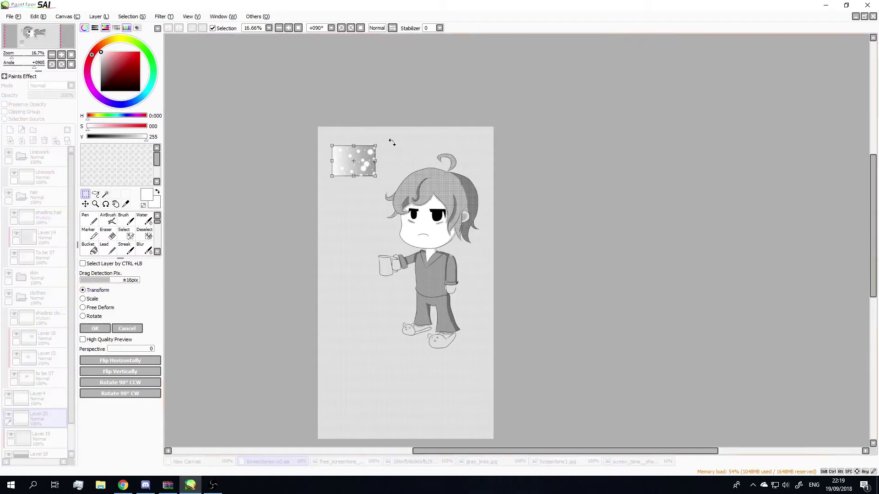
mouse_move(376, 176)
mouse_down()
mouse_move(632, 408)
mouse_move(713, 412)
mouse_up()
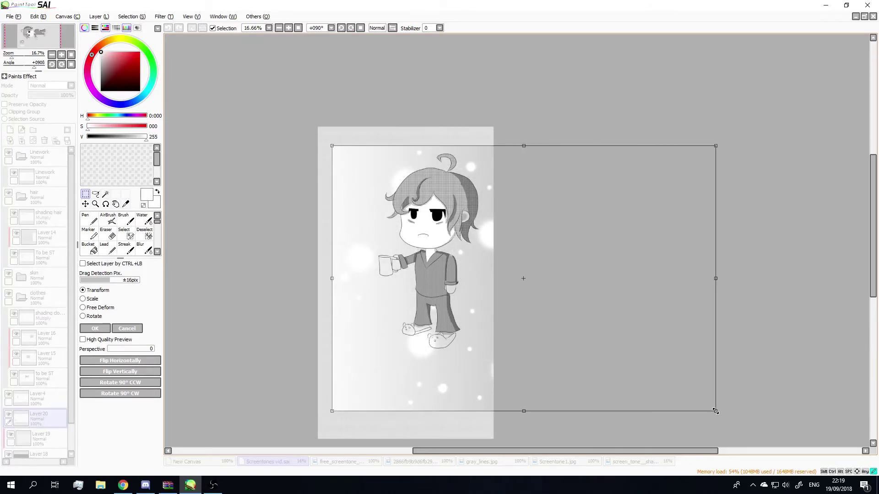
mouse_move(420, 341)
mouse_down()
mouse_move(303, 336)
mouse_move(285, 367)
mouse_up()
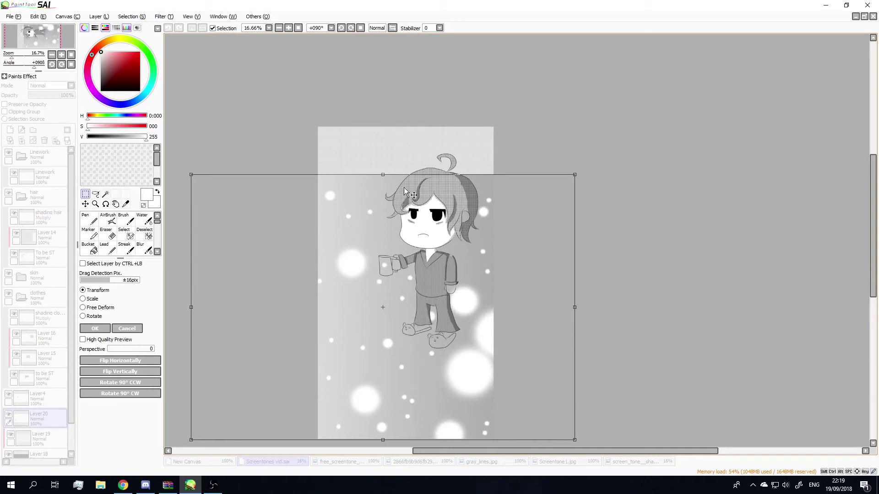
drag(382, 176, 383, 118)
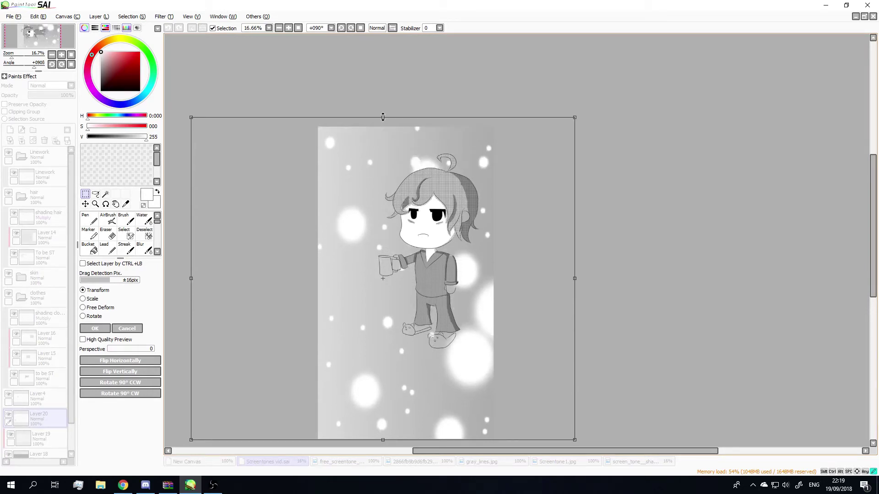
scroll(480, 234, up, 4)
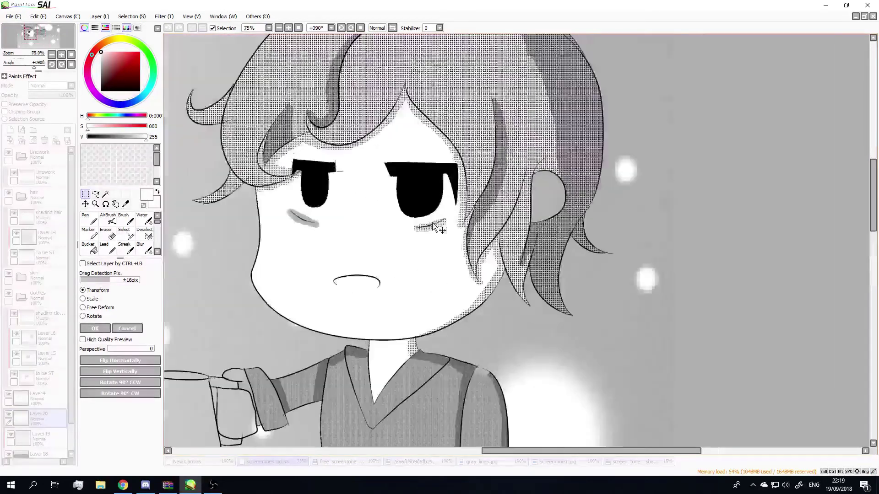
scroll(267, 268, down, 1)
scroll(291, 280, down, 2)
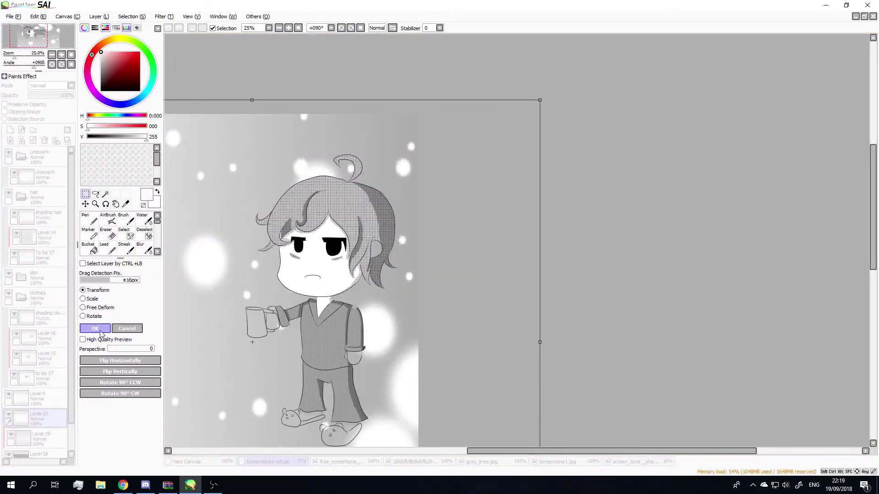
Confirm the transform of the enlarged bokeh background on Layer20.
key(Return)
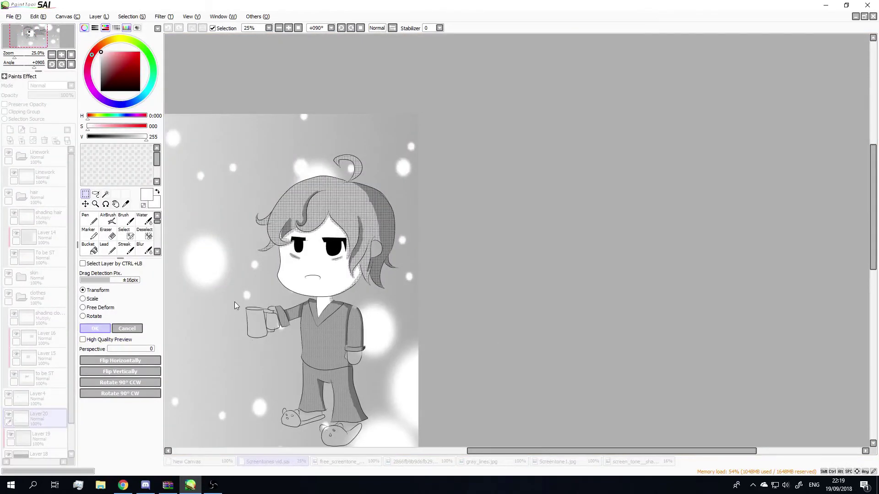
scroll(234, 301, down, 1)
scroll(277, 317, up, 2)
scroll(267, 323, down, 4)
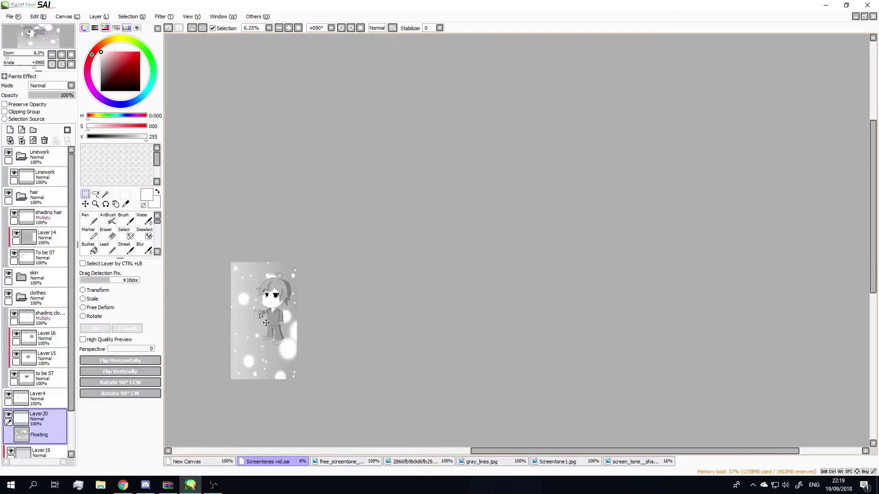
scroll(236, 351, up, 2)
scroll(285, 317, up, 1)
scroll(287, 318, up, 1)
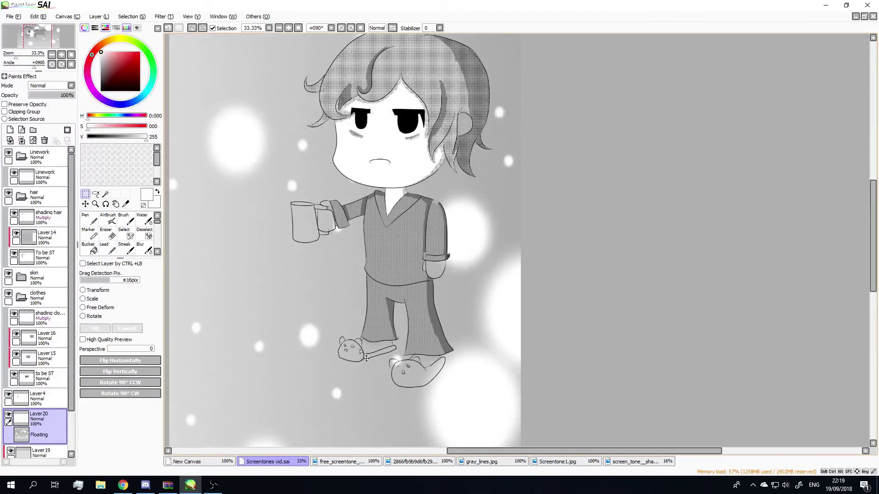
scroll(354, 226, up, 1)
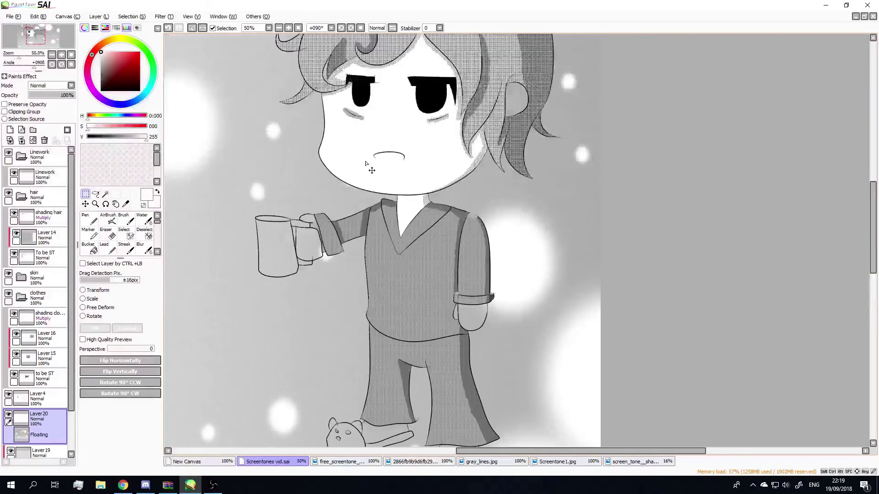
scroll(365, 178, down, 2)
scroll(375, 137, up, 2)
scroll(378, 127, up, 2)
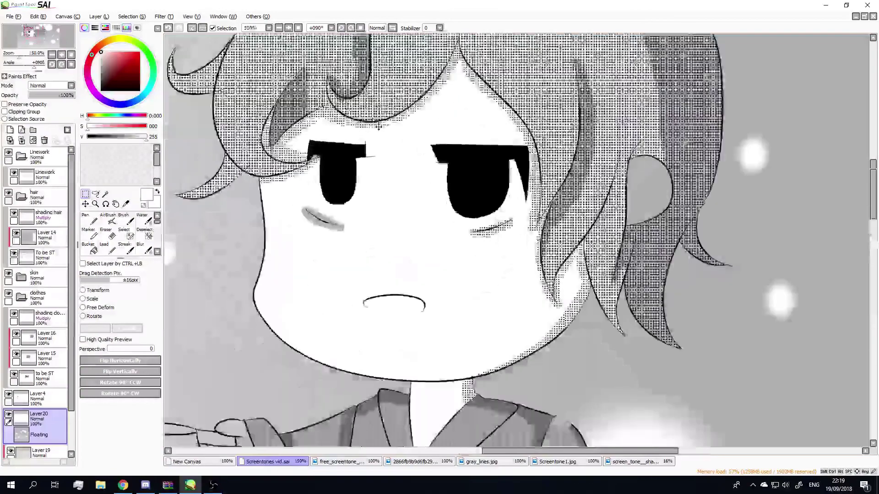